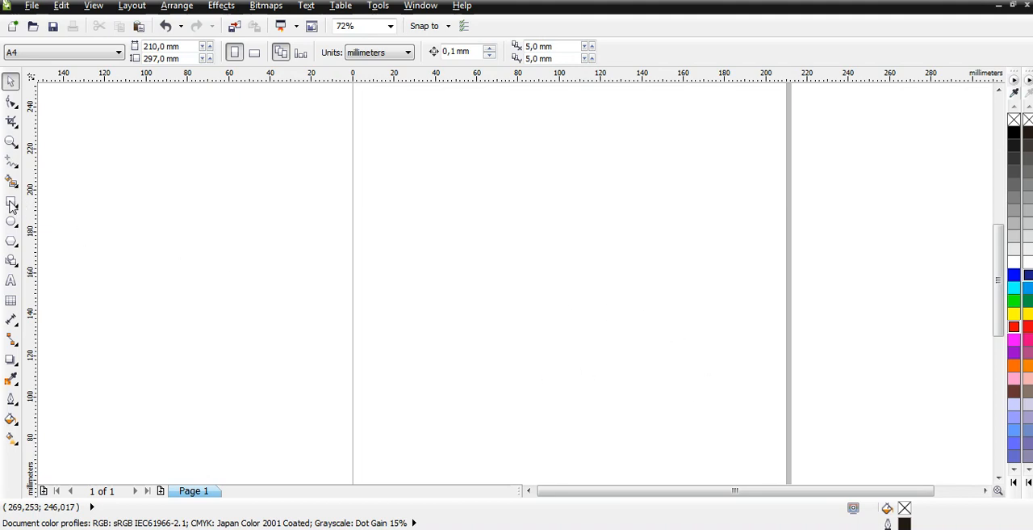
click(145, 212)
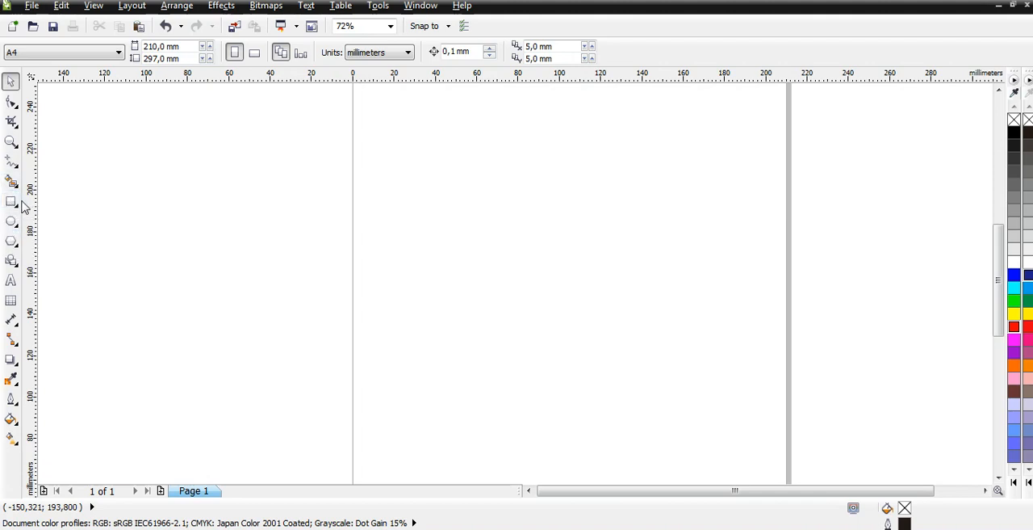
click(178, 269)
click(201, 245)
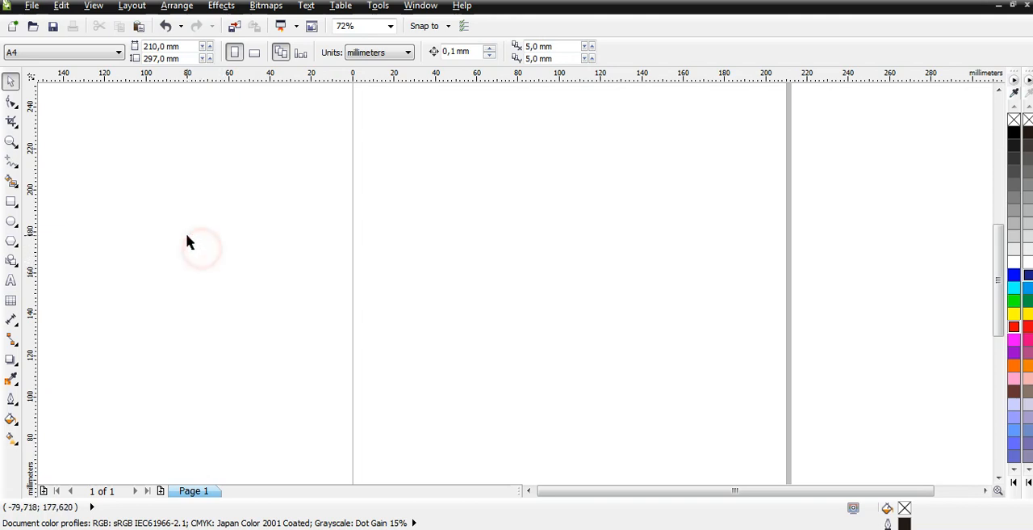
- Draw a rectangle about 144 by 68 mm on the page and a square about 89 mm wide beside the page
click(11, 201)
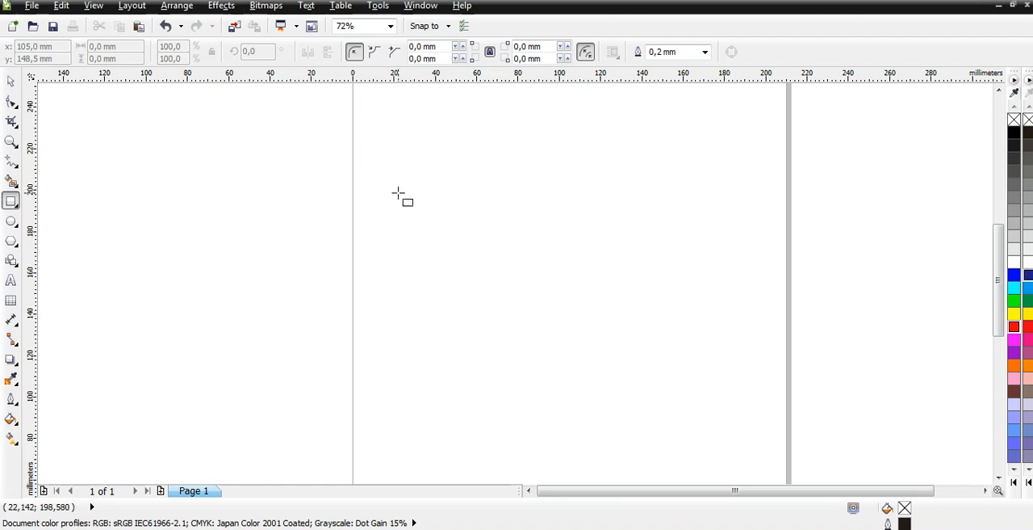
mouse_move(398, 193)
mouse_down()
mouse_move(598, 301)
mouse_move(622, 386)
mouse_move(676, 324)
mouse_move(696, 334)
mouse_up()
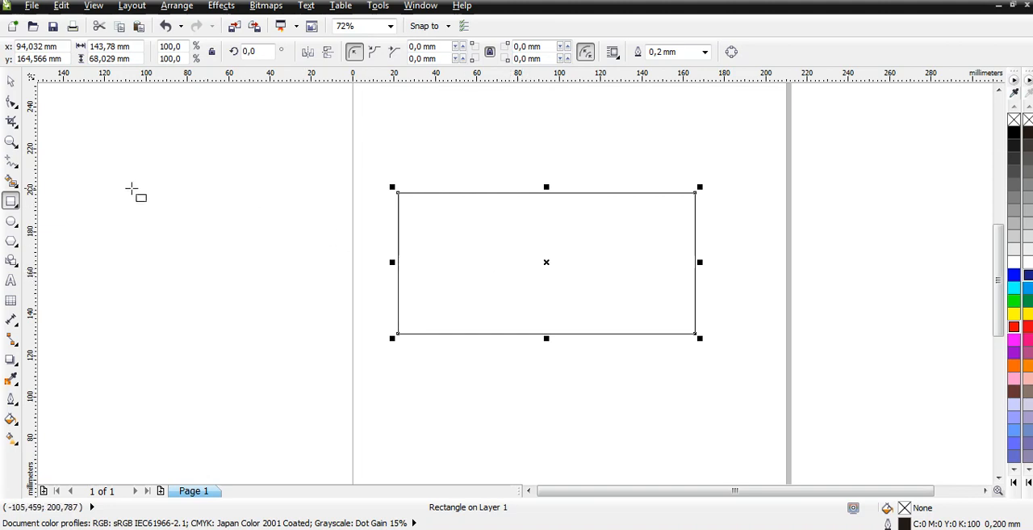
drag(110, 196, 297, 356)
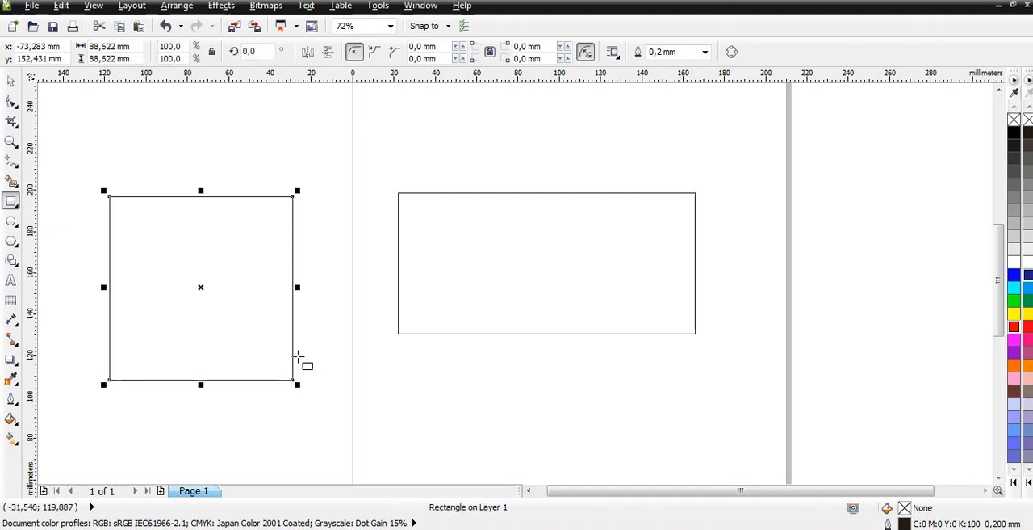
- Delete both the rectangle on the page and the square beside it
click(562, 268)
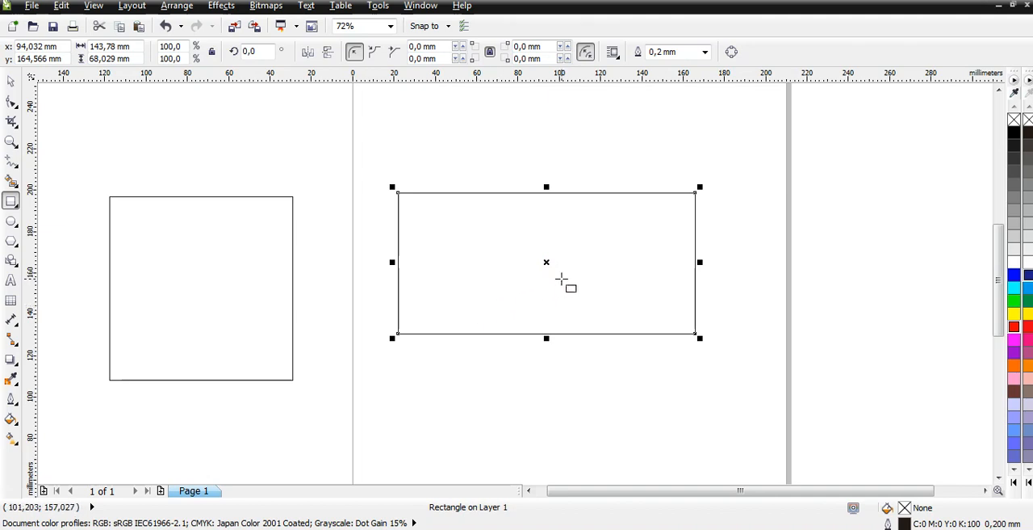
key(Delete)
click(256, 274)
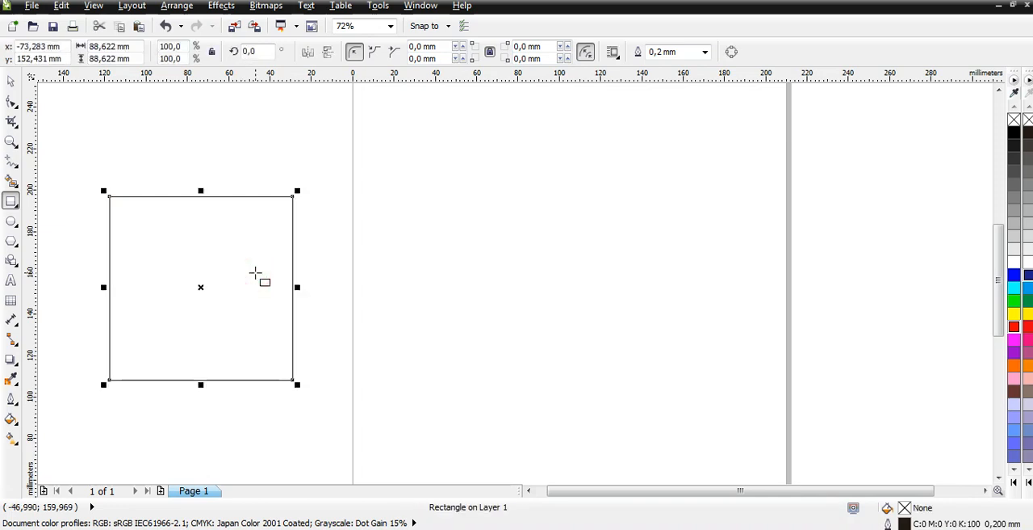
key(Delete)
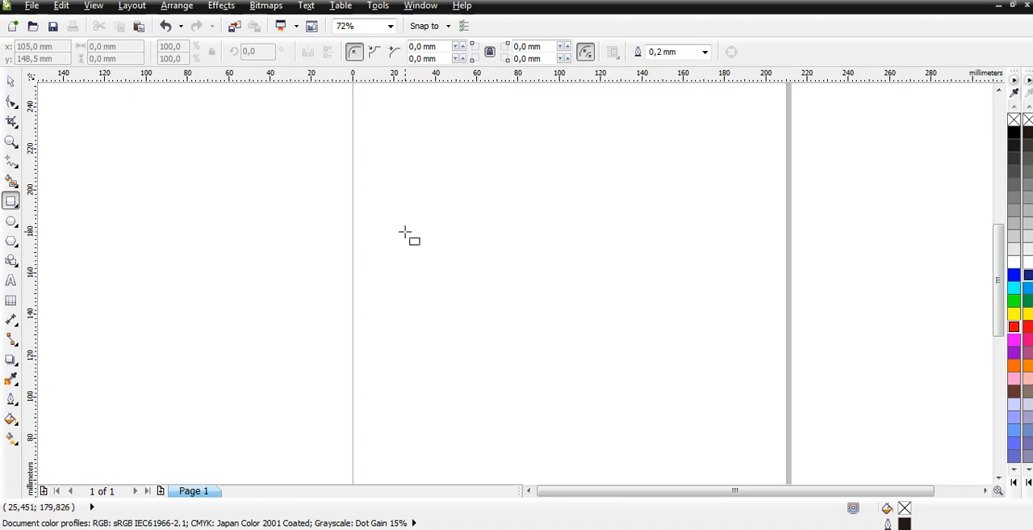
- Draw a rectangle about 142 by 68 mm on the page and switch to the Pick tool
mouse_move(404, 232)
mouse_down()
mouse_move(494, 293)
mouse_move(700, 373)
mouse_up()
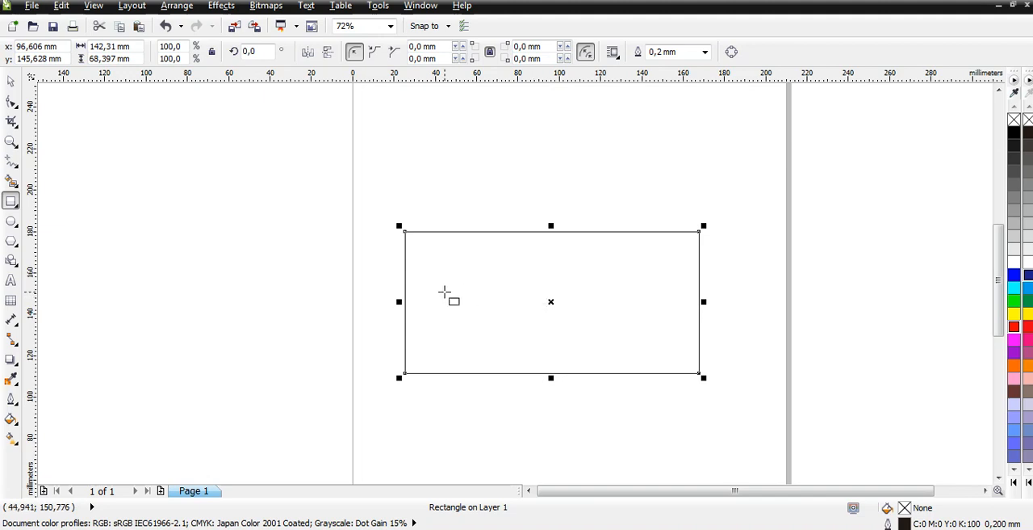
key(space)
click(11, 201)
key(space)
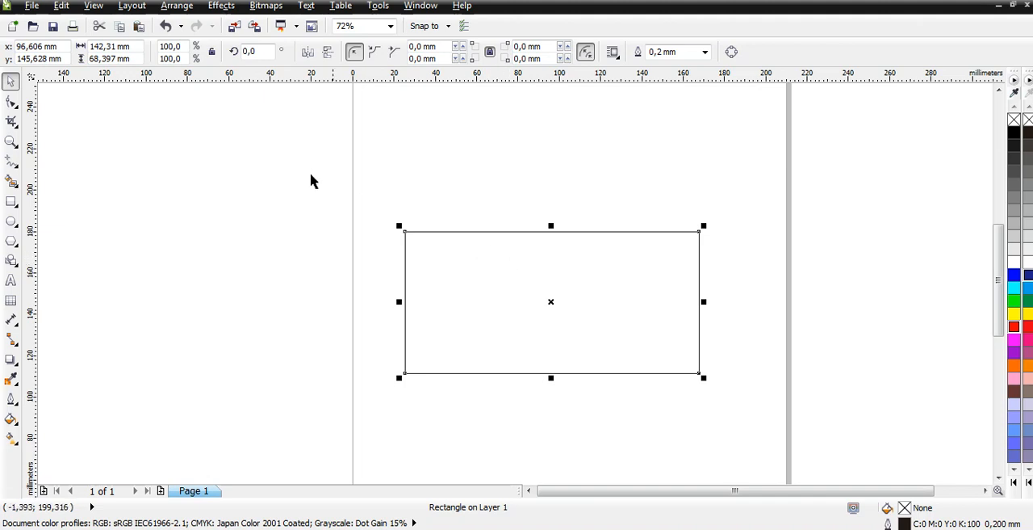
- Round all four rectangle corners together to about 10.3 mm with the Shape tool, and undo the rounding
click(11, 103)
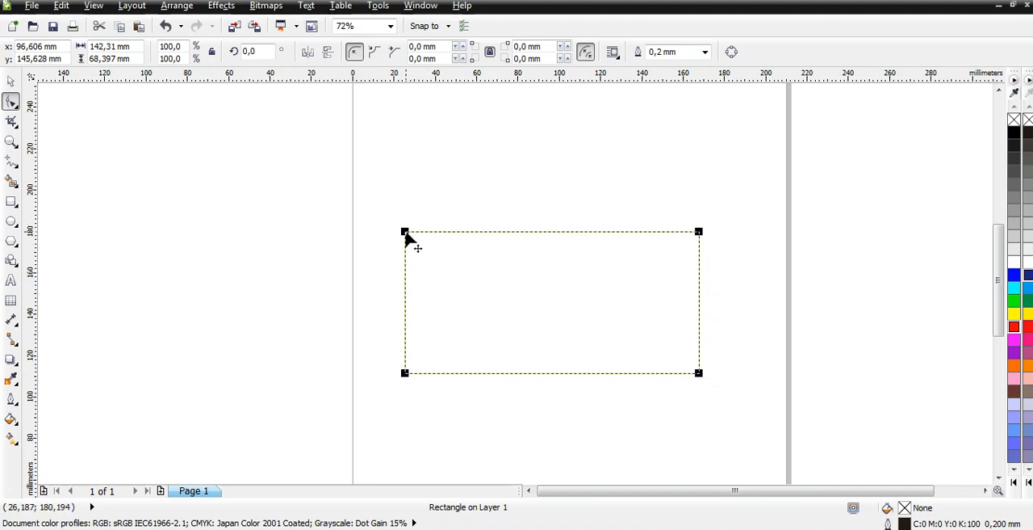
drag(406, 233, 426, 239)
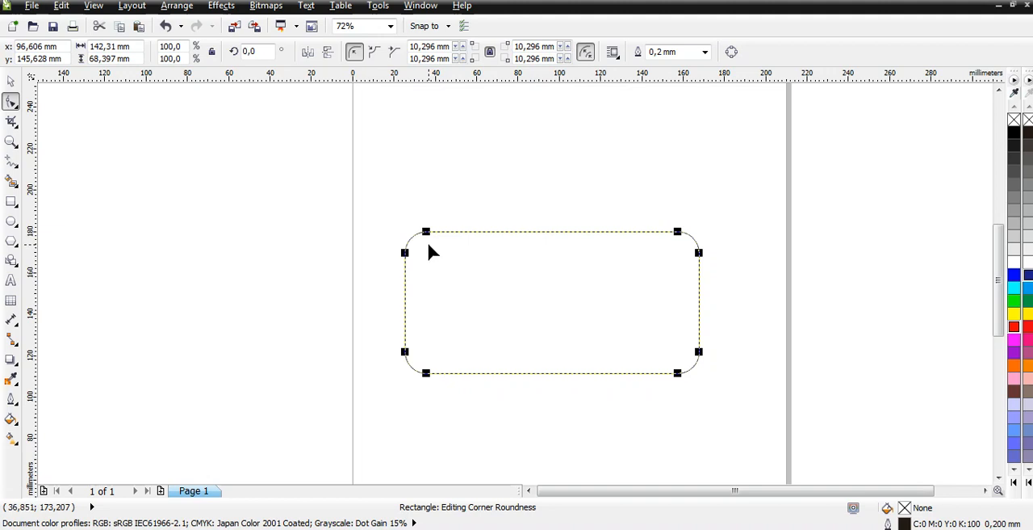
key(ctrl+z)
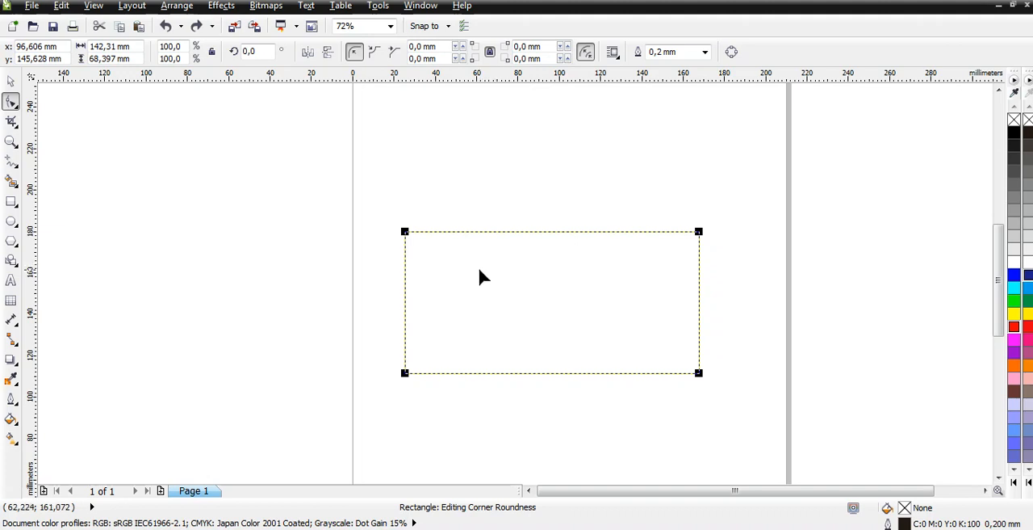
- Round only the rectangle's upper-left corner to about 11.4 mm and its lower-right corner to about 16.9 mm, and undo both
click(405, 233)
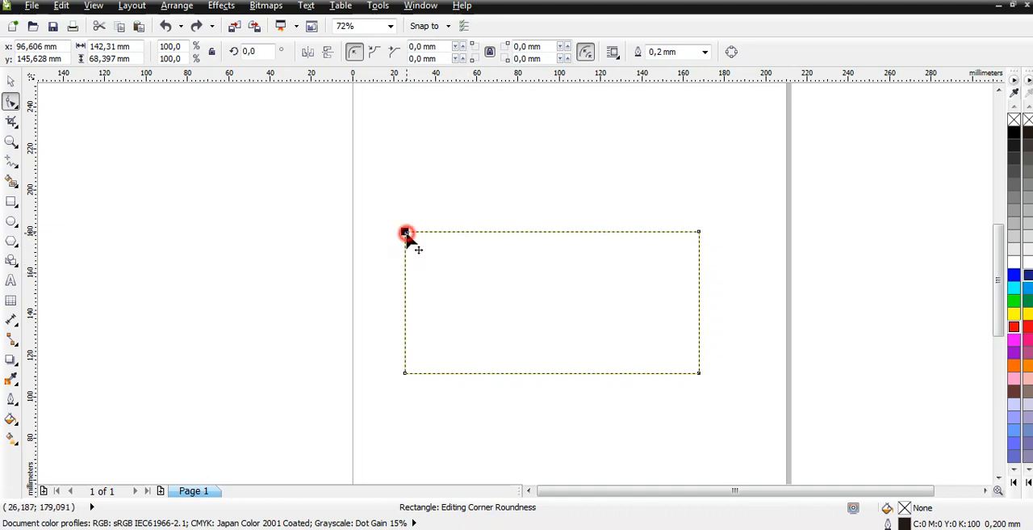
drag(406, 233, 429, 232)
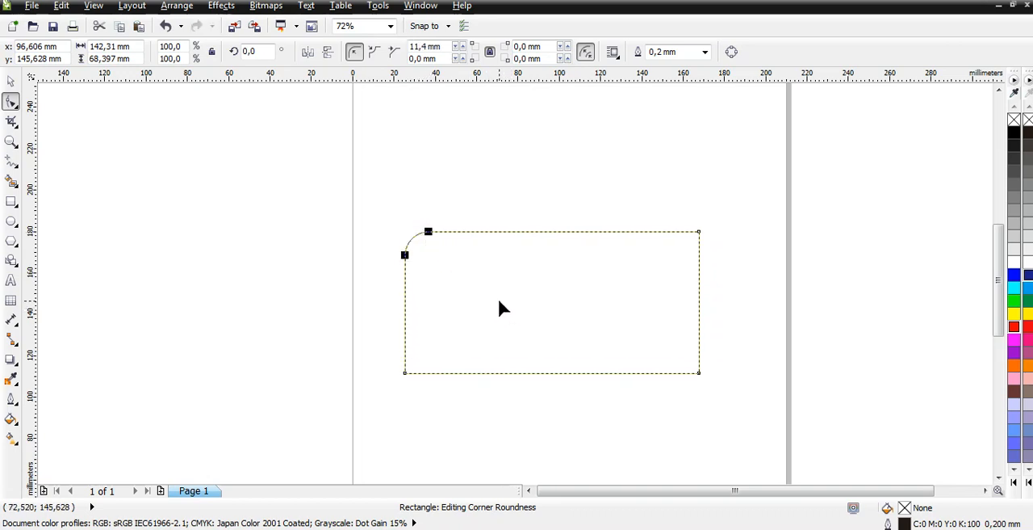
click(699, 373)
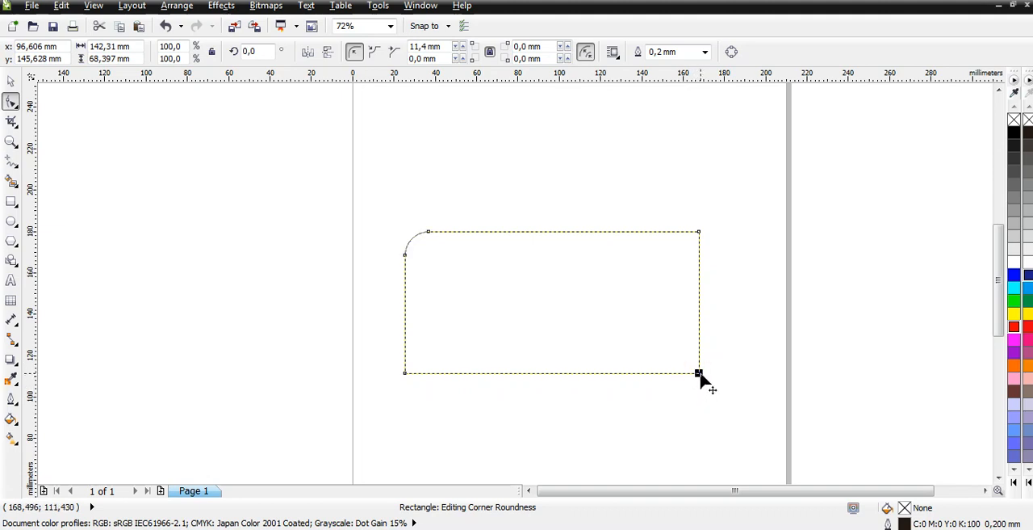
drag(699, 373, 701, 345)
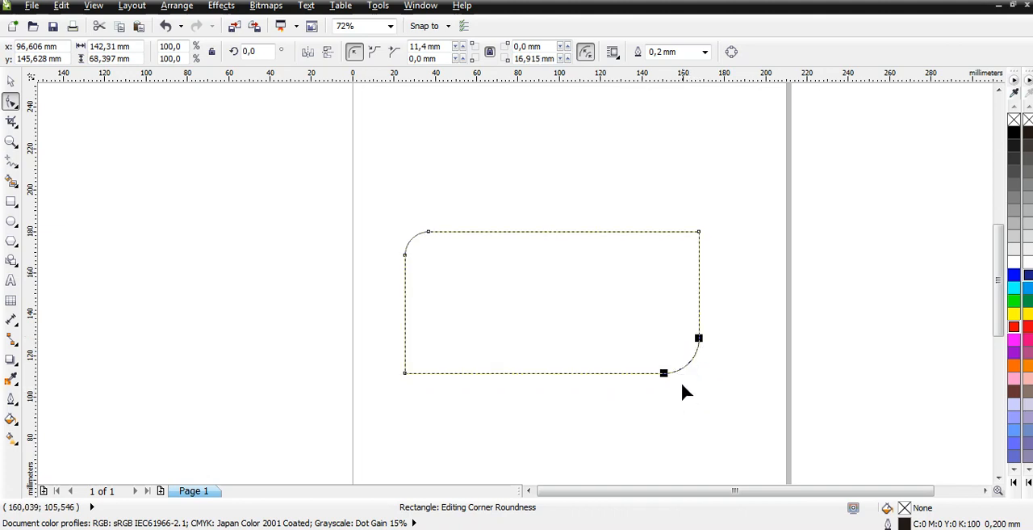
key(ctrl+z)
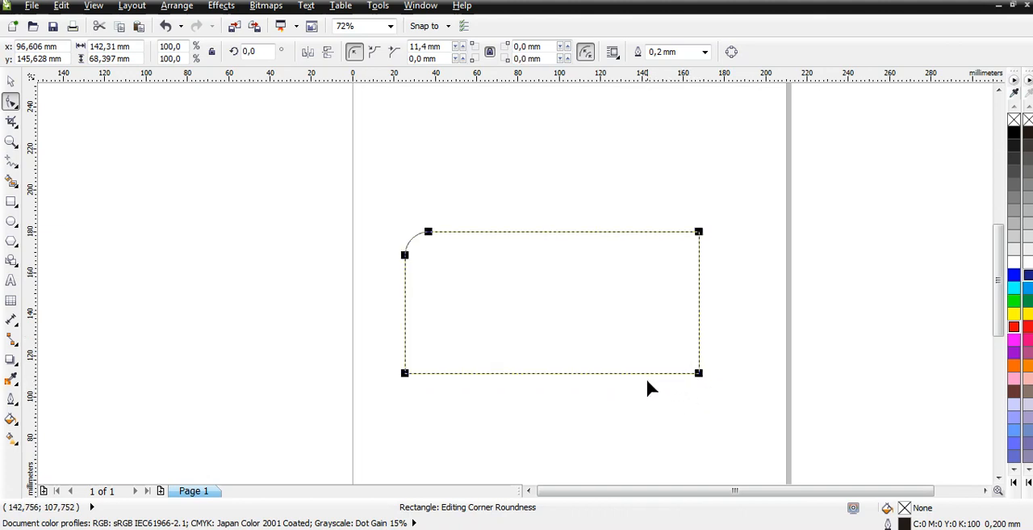
key(ctrl+z)
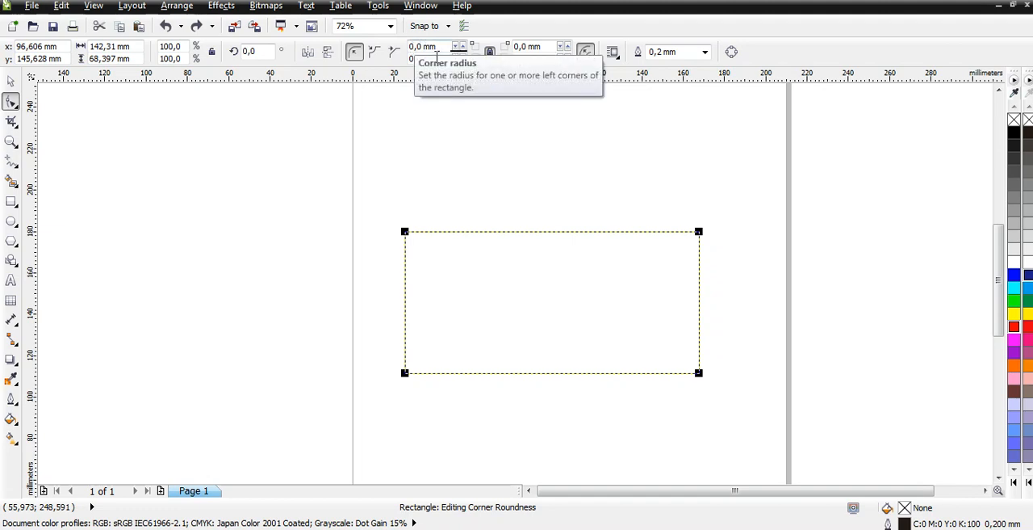
- Unlink the corner radii and try radii of 45 mm and 10 mm on the rectangle's upper-left corner alone
click(490, 53)
double_click(420, 46)
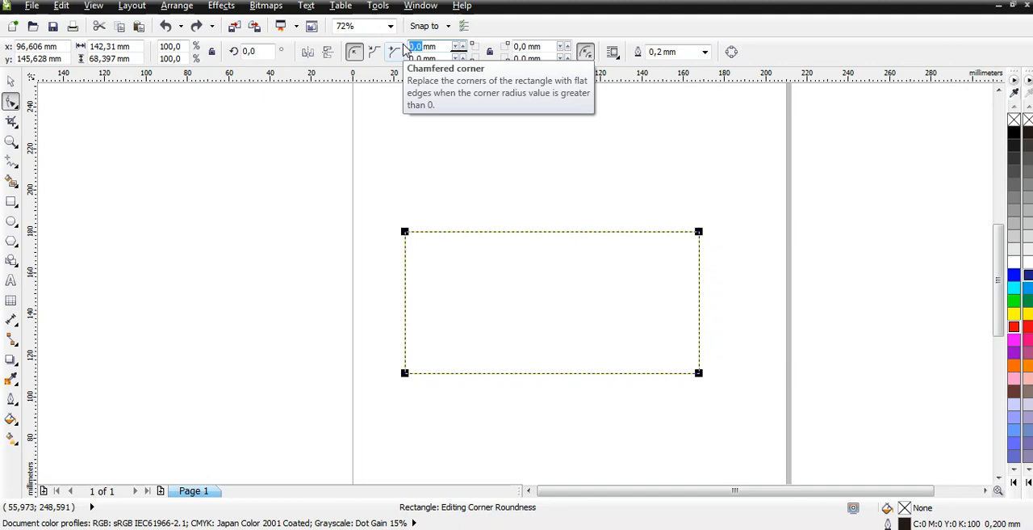
text(45)
key(Return)
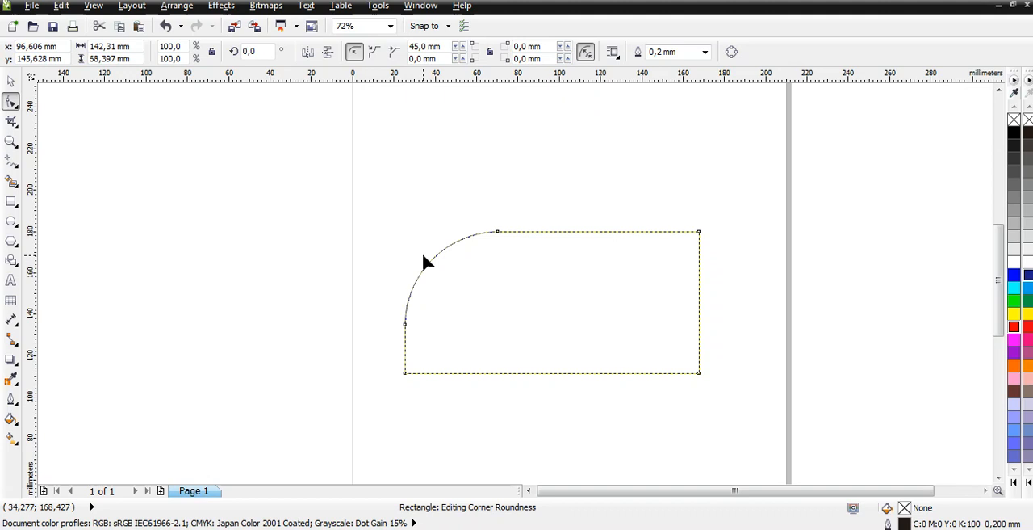
double_click(420, 47)
text(10)
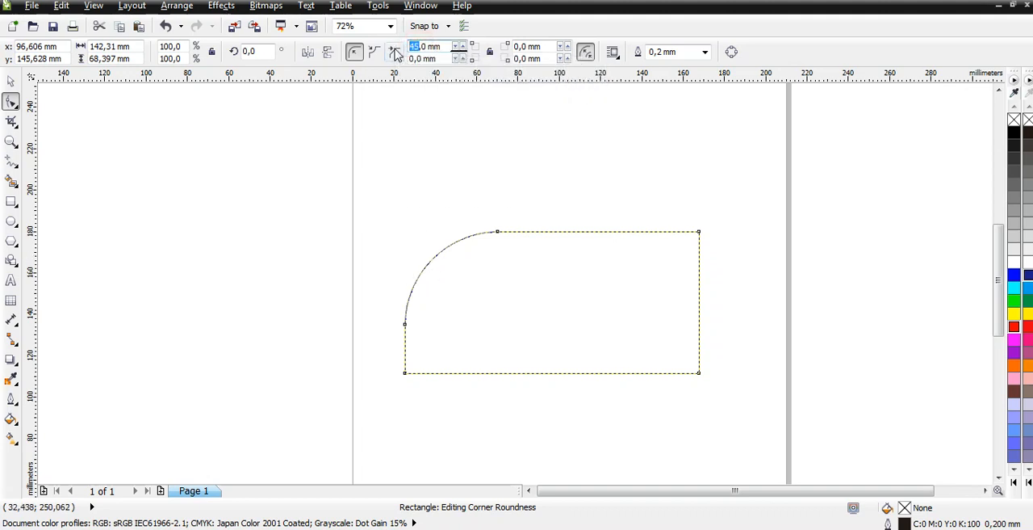
key(Return)
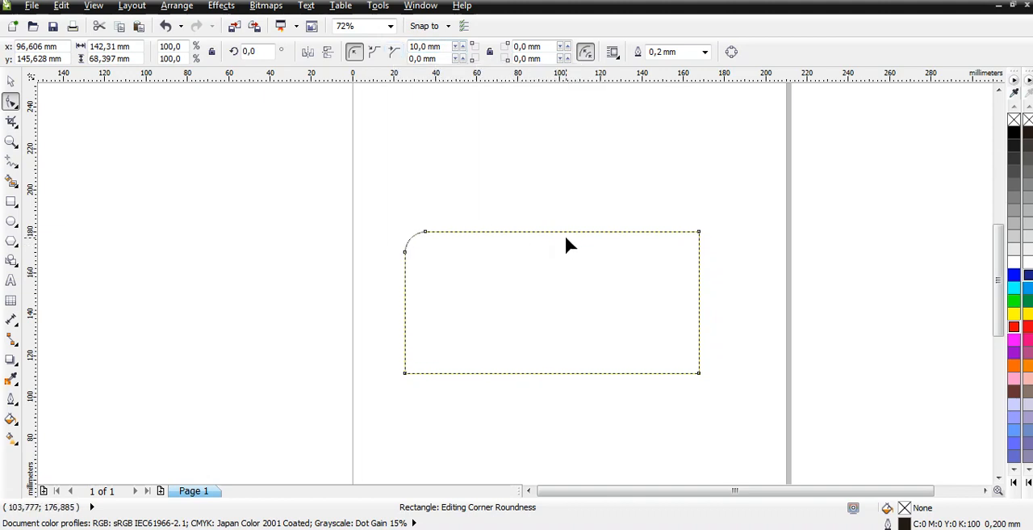
- Set the radius of the rectangle's lower-right corner to 10 mm
double_click(528, 59)
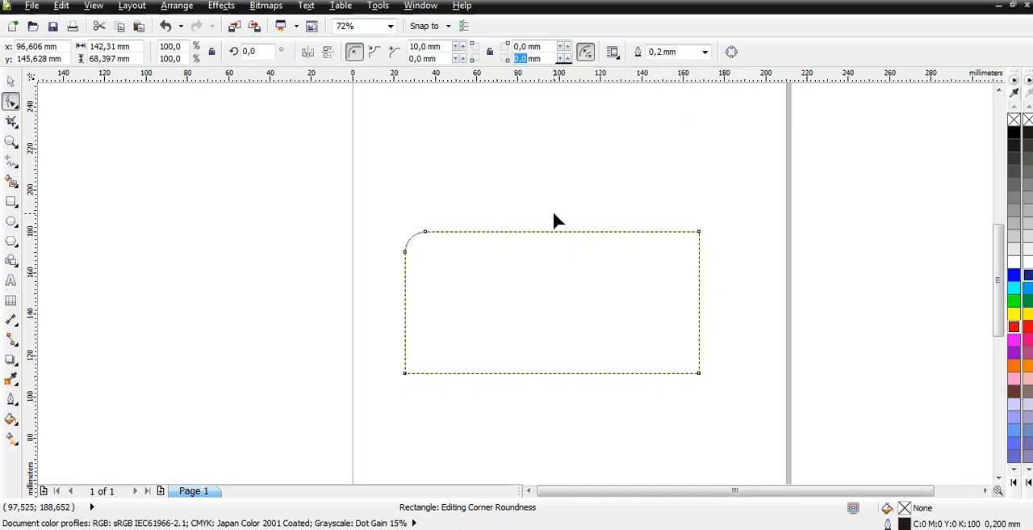
text(45)
key(BackSpace)
key(BackSpace)
text(10)
key(Return)
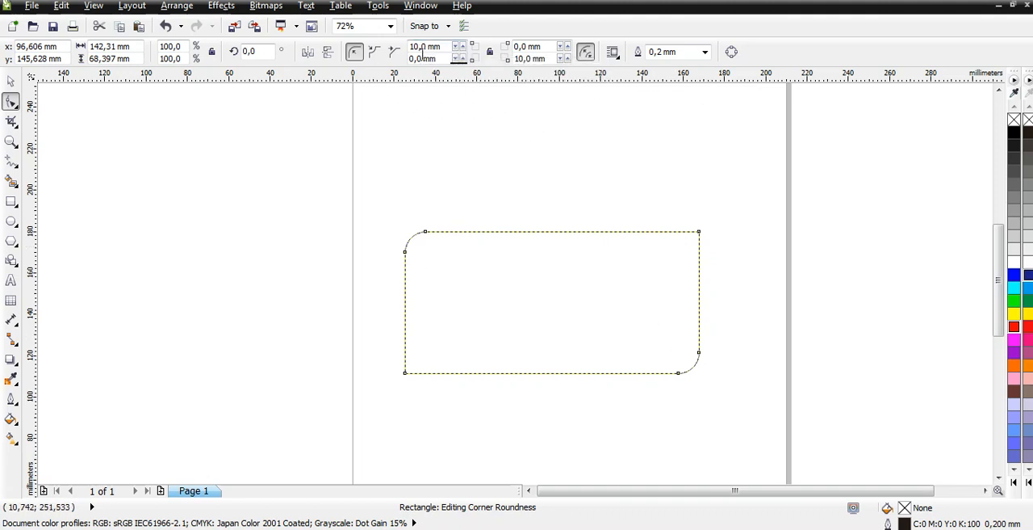
- Undo the individual corner radius changes and link all corners for editing together
key(ctrl+z)
key(ctrl+z)
key(ctrl+z)
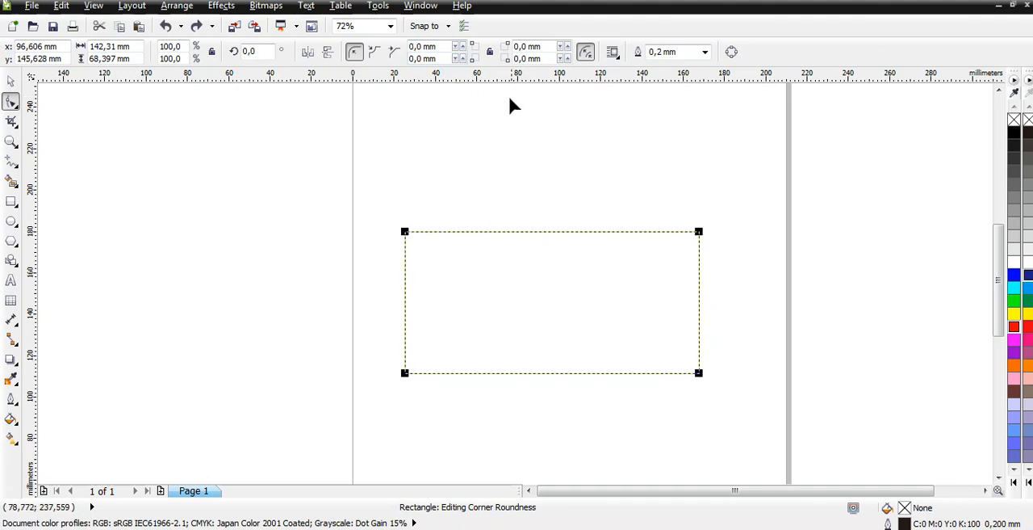
click(490, 55)
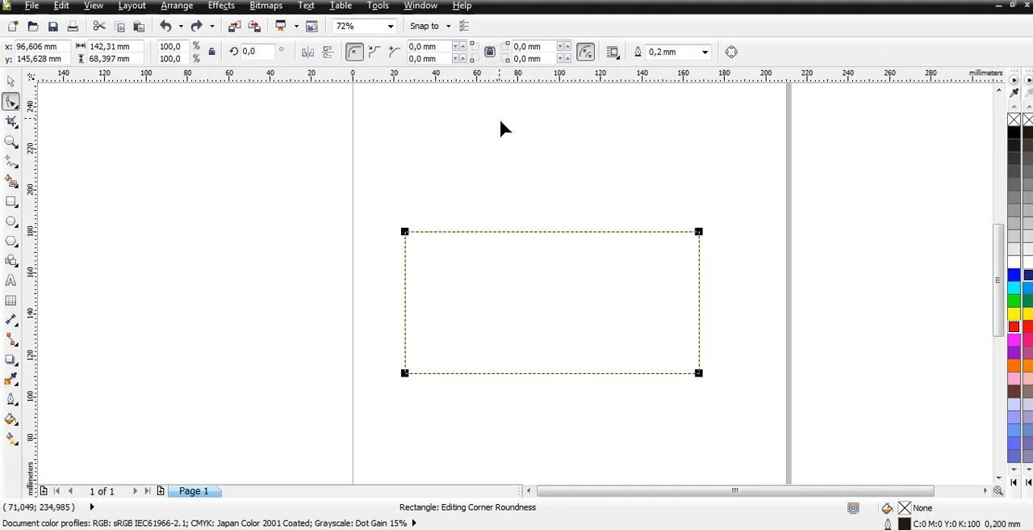
- Set the radius of all four linked rectangle corners to 10 mm
click(420, 49)
double_click(420, 49)
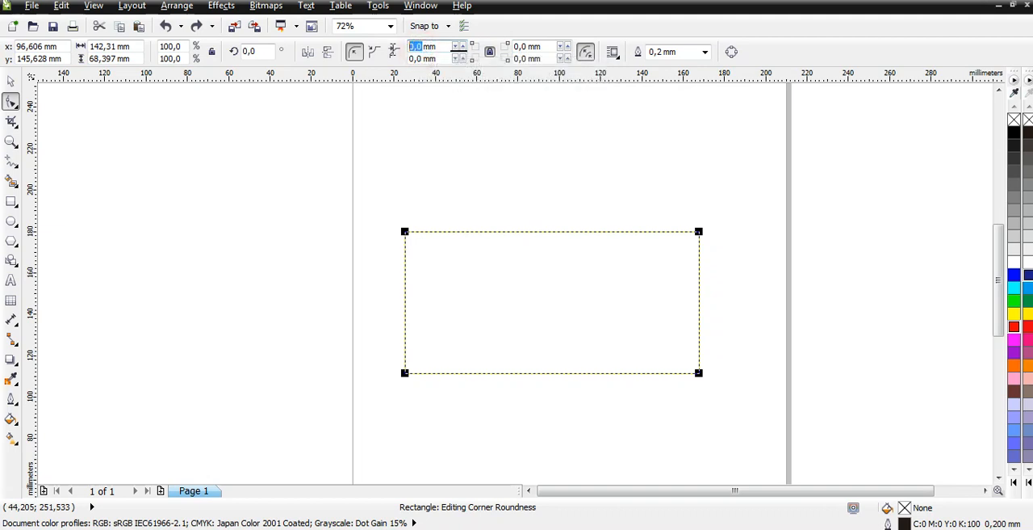
text(10)
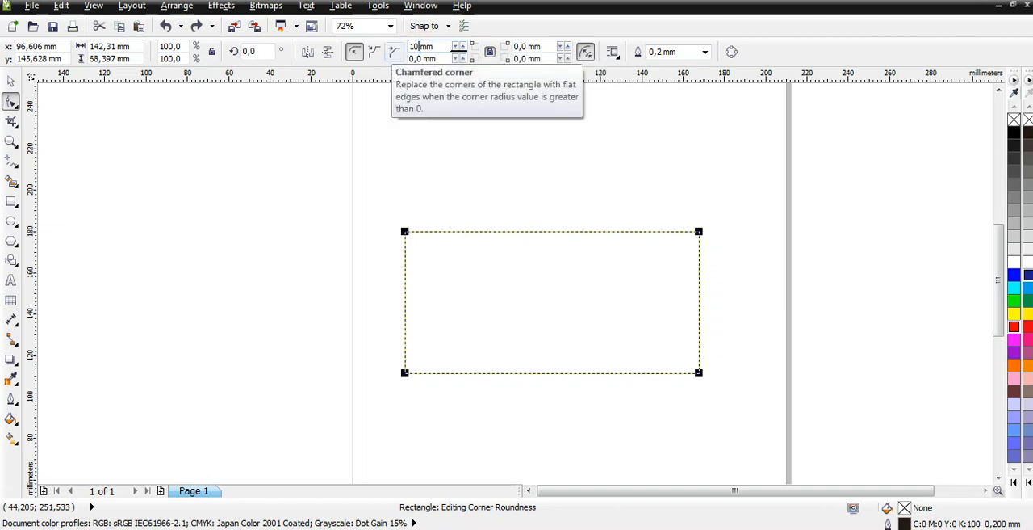
key(Return)
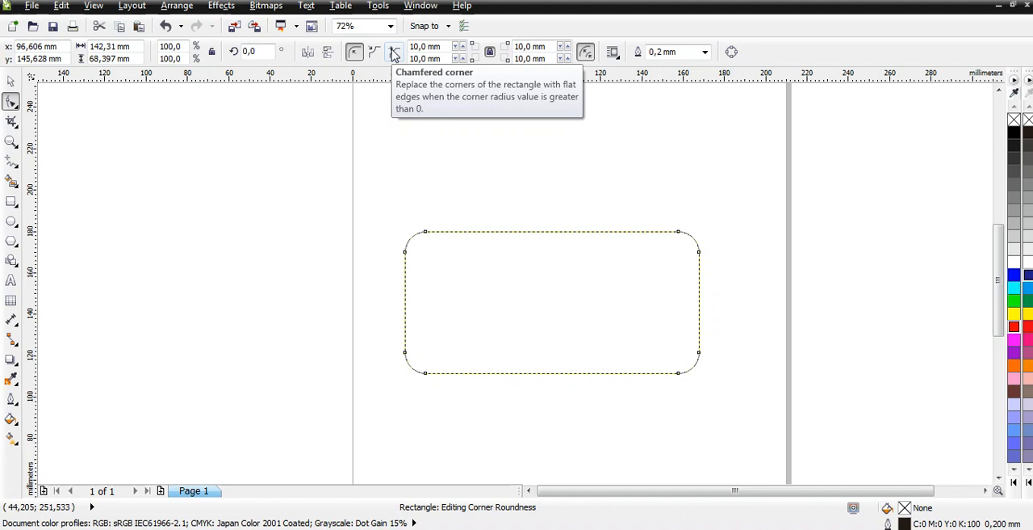
- Reset the radius of all four rectangle corners to 0 mm
click(490, 53)
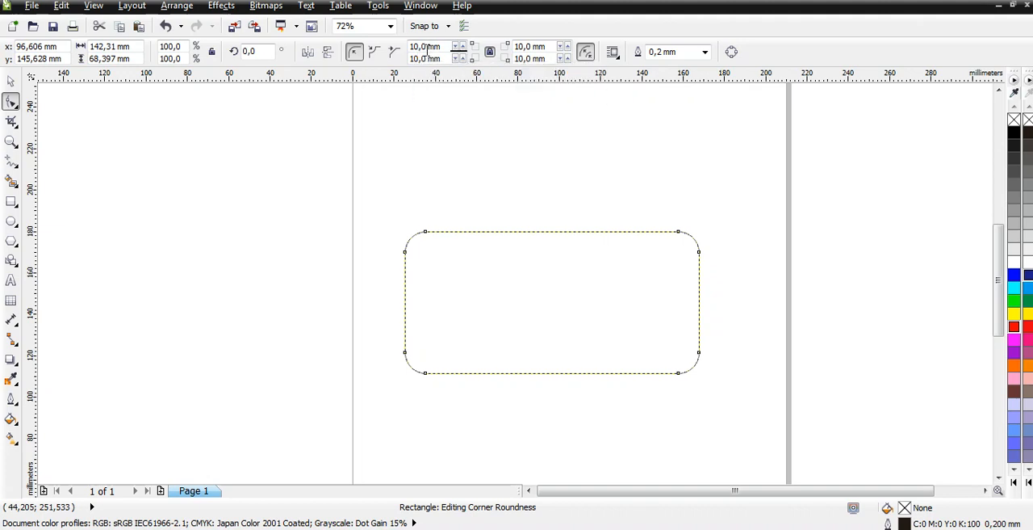
drag(427, 49, 390, 51)
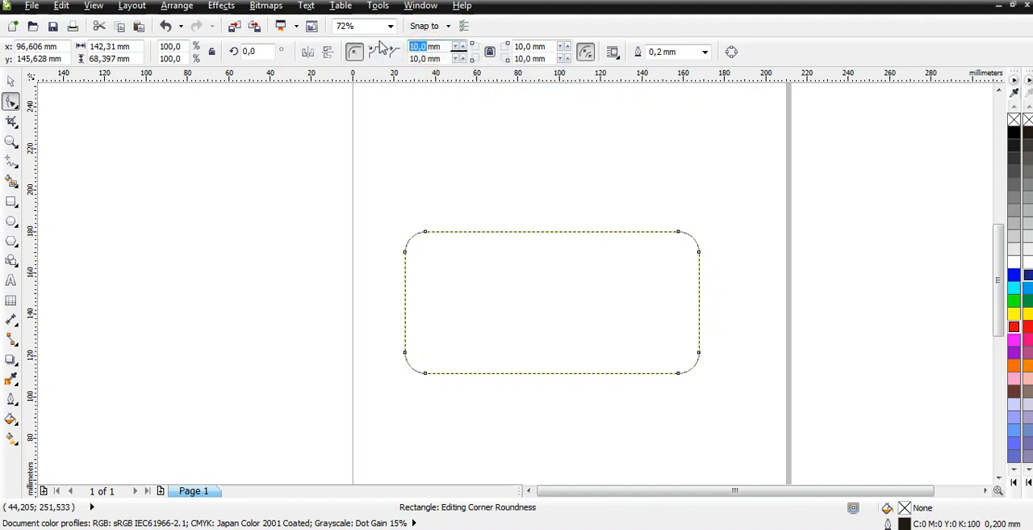
text(0)
key(Return)
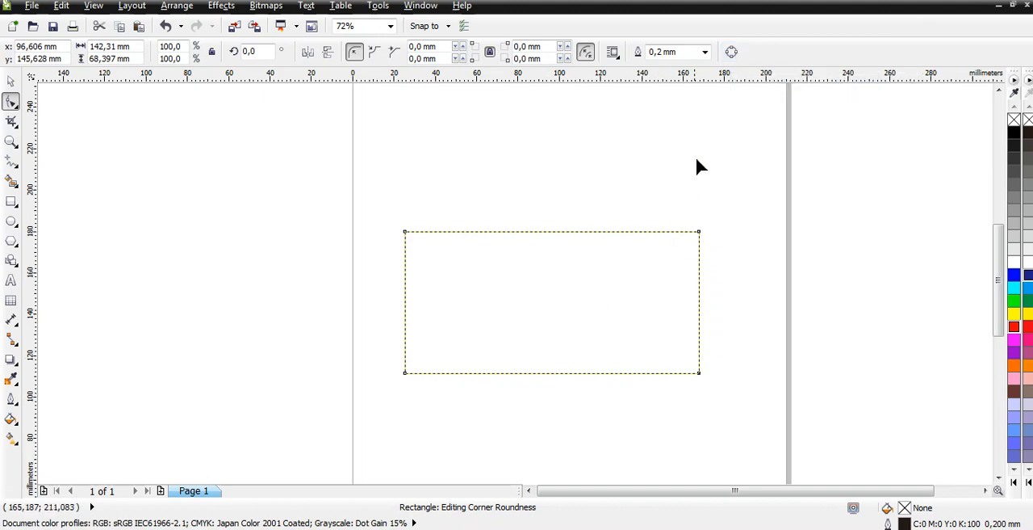
- Convert the rectangle to curves and select its upper-left node
click(732, 53)
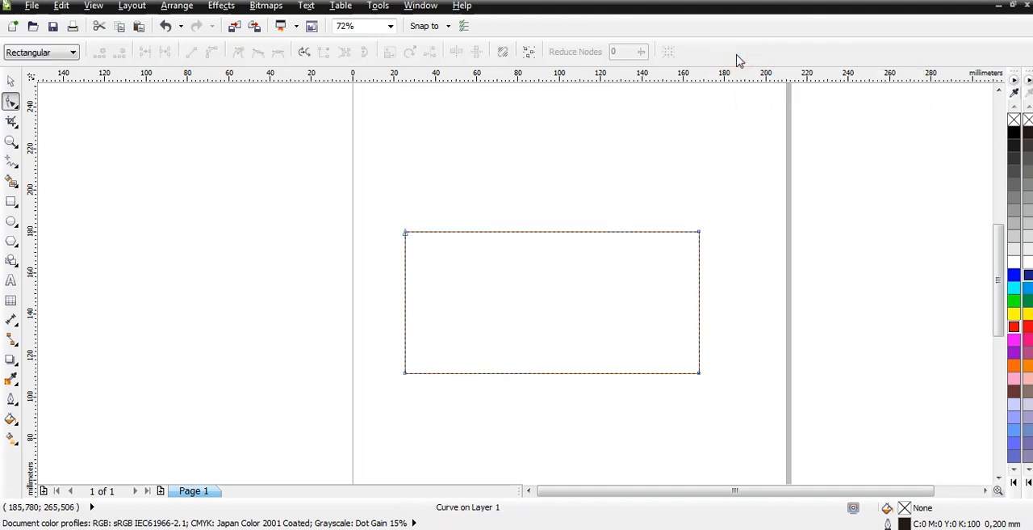
click(404, 233)
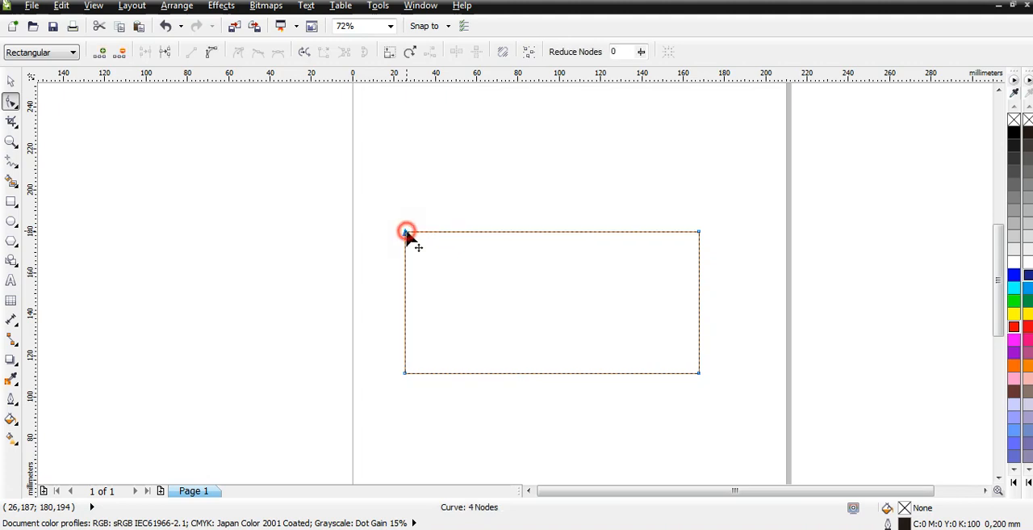
- Add a node near the middle of the rectangle's top edge and move it above the shape to form a roof-like peak
click(504, 323)
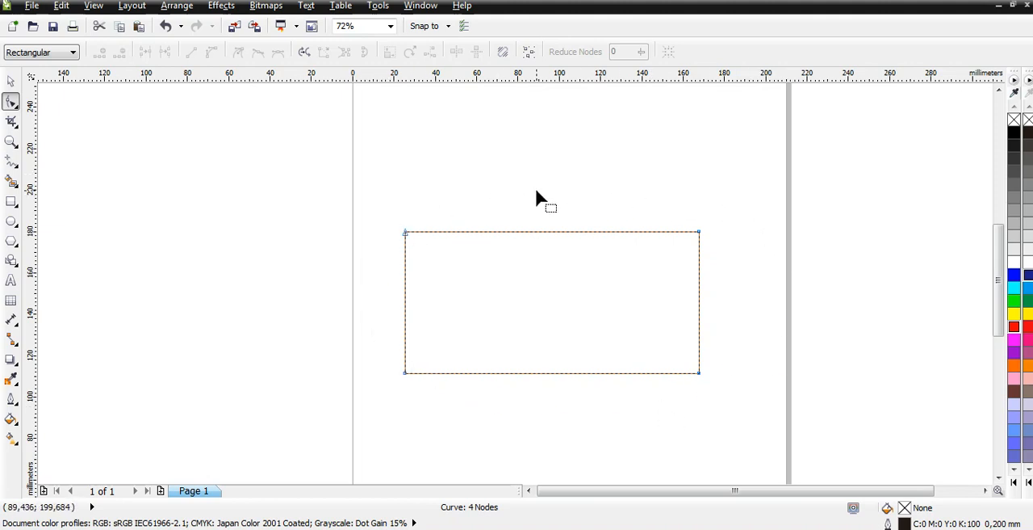
click(536, 232)
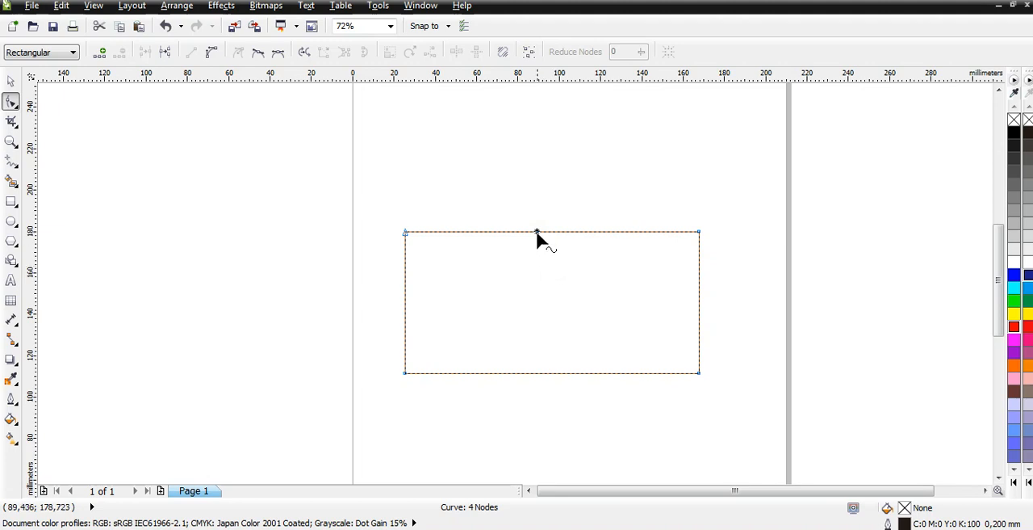
double_click(537, 233)
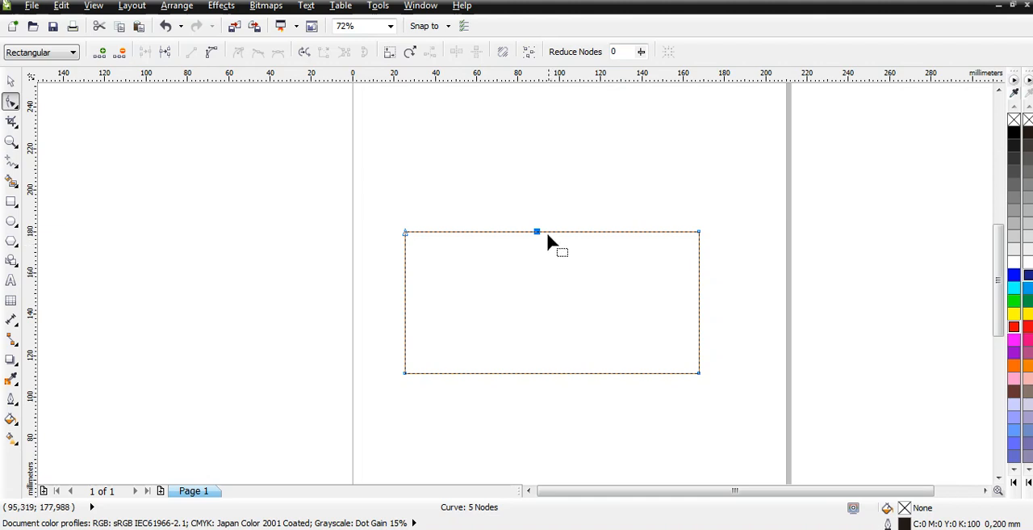
drag(537, 234, 547, 299)
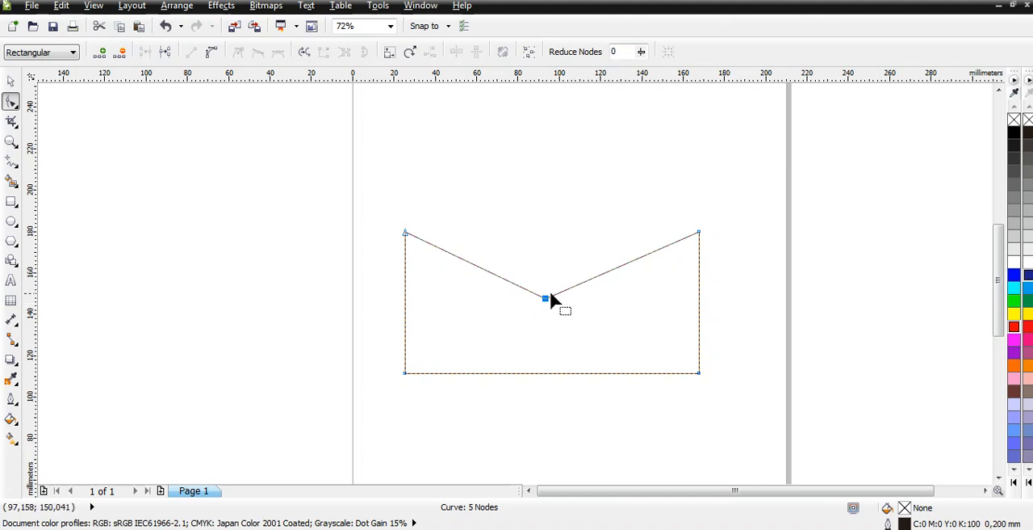
drag(546, 299, 550, 136)
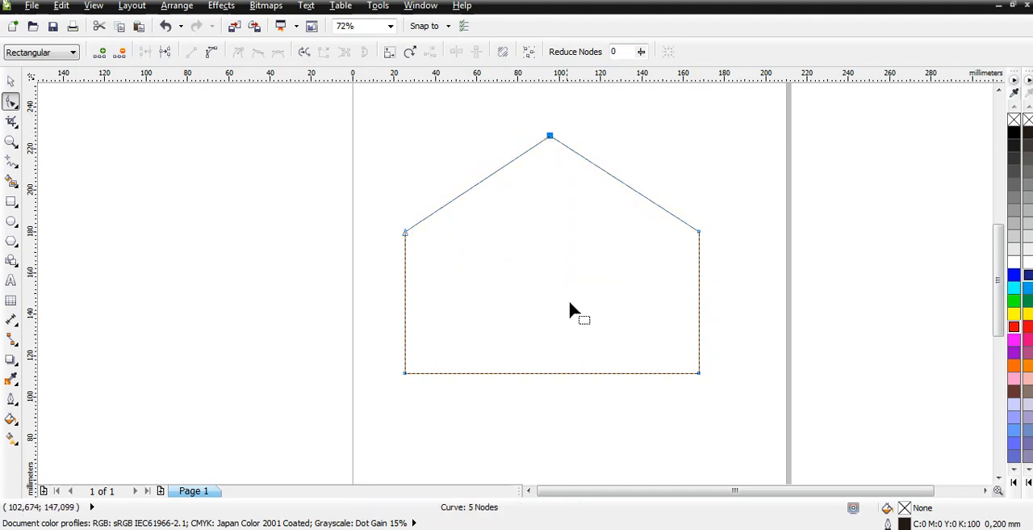
- Convert the bottom edge to a curve and bend it into an S-shaped wave, dipping at its left and rising at its right
click(541, 373)
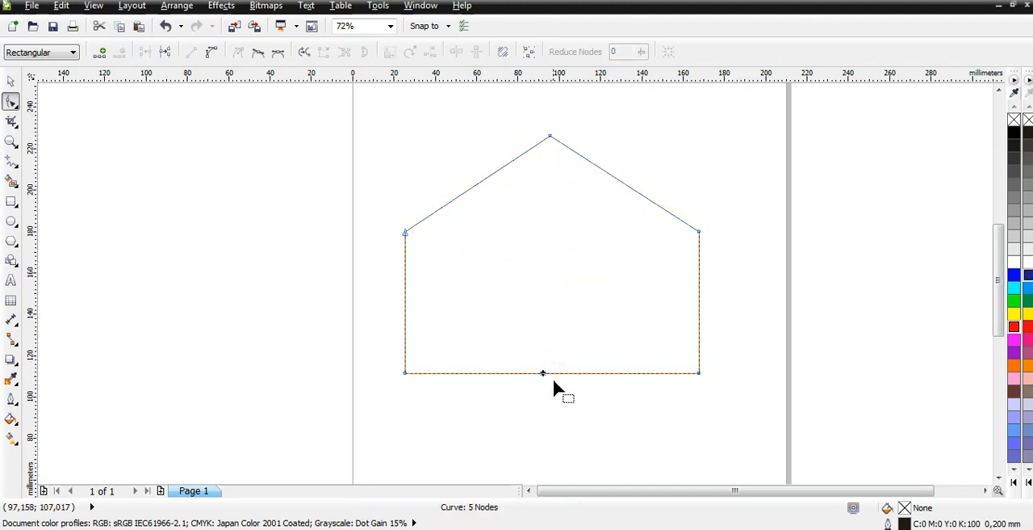
click(213, 53)
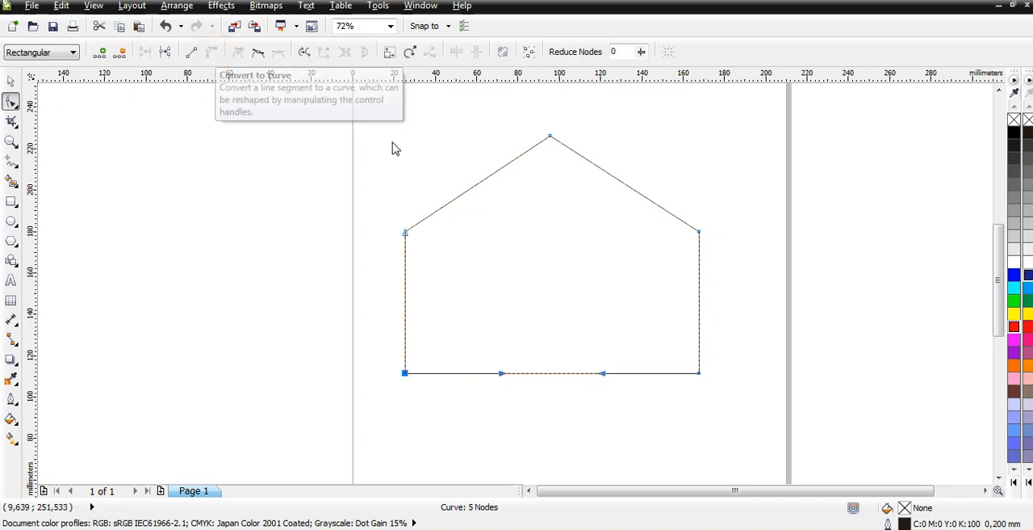
drag(602, 373, 592, 226)
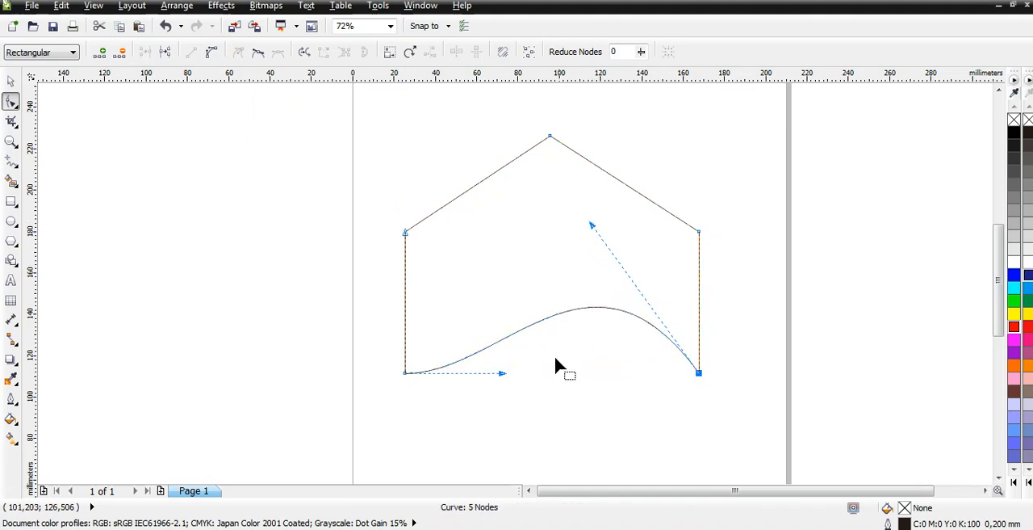
drag(498, 374, 533, 450)
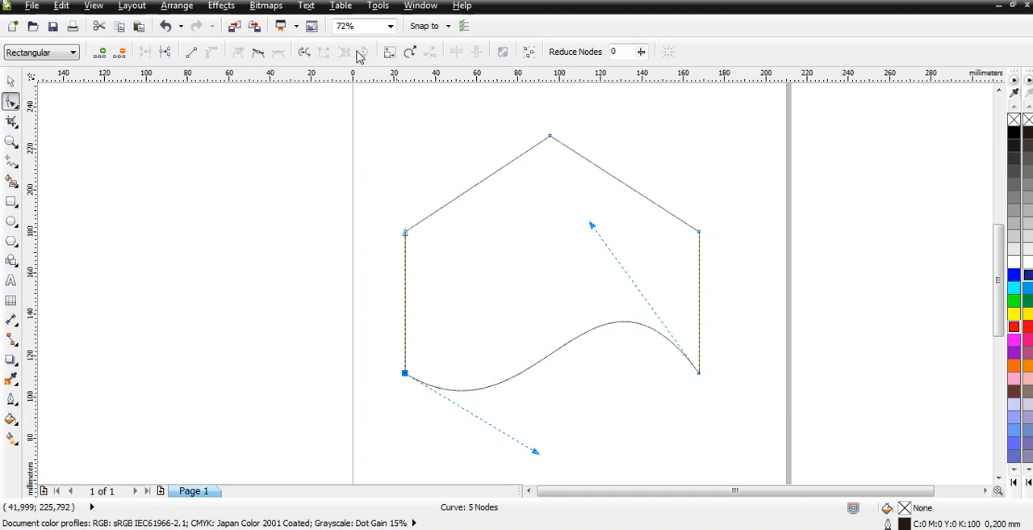
- Set the shape's outline width to 1.5 mm and move the shape slightly left and down on the page
click(12, 83)
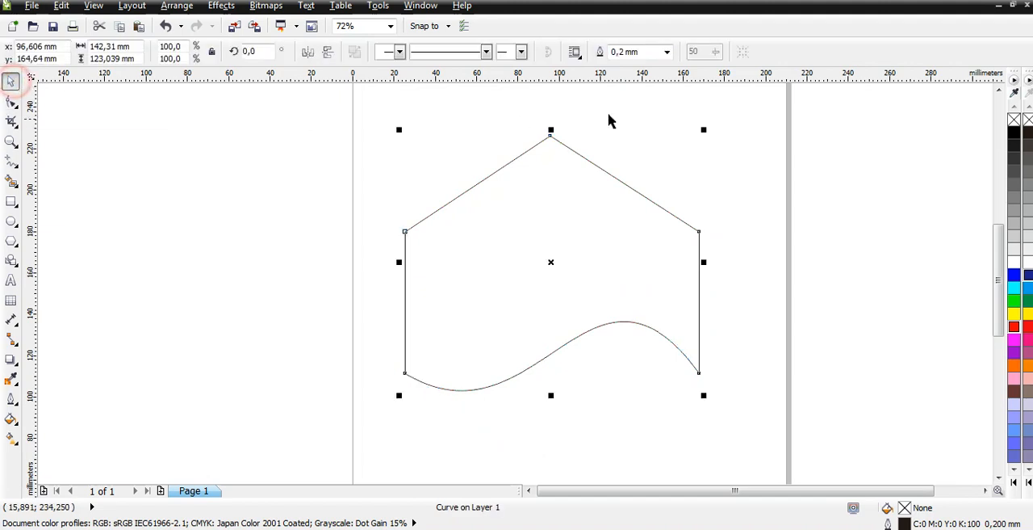
click(667, 51)
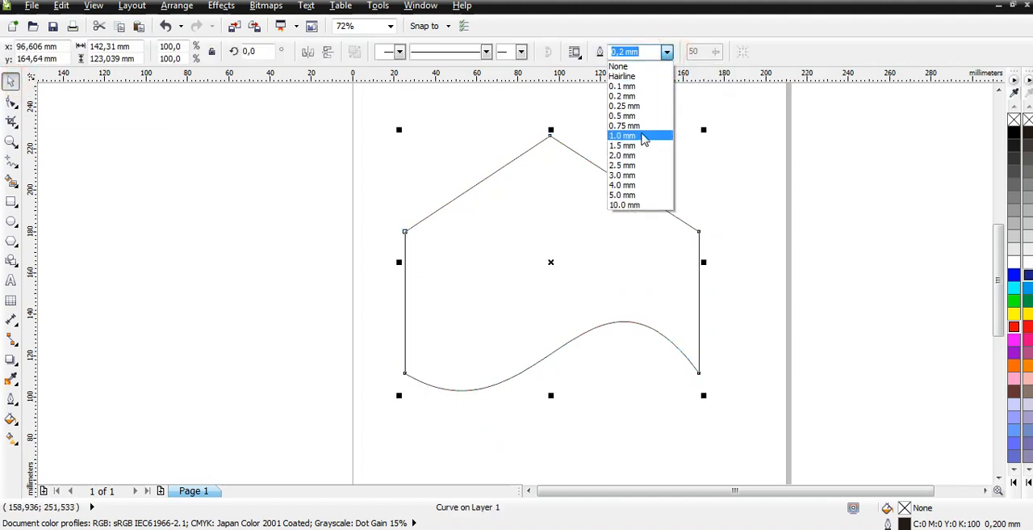
click(638, 126)
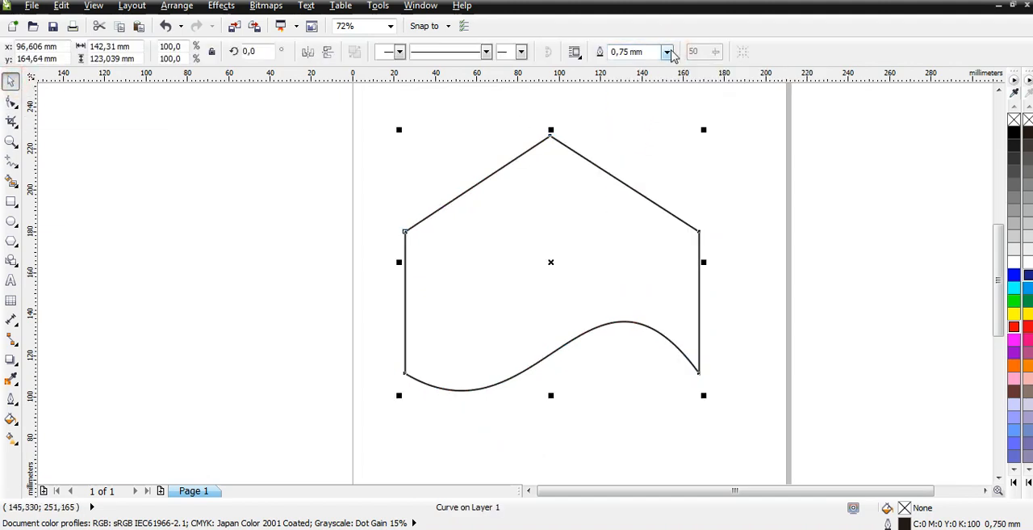
click(667, 52)
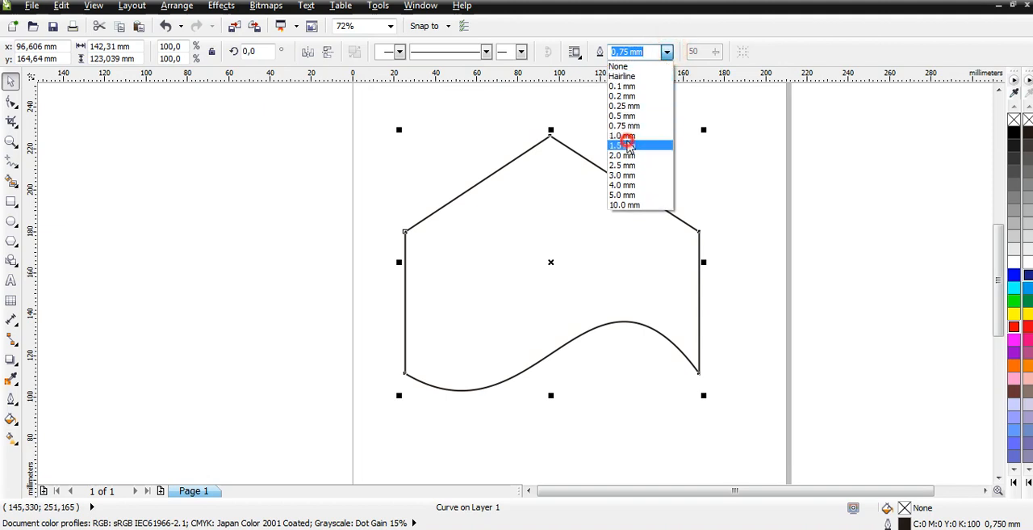
click(629, 146)
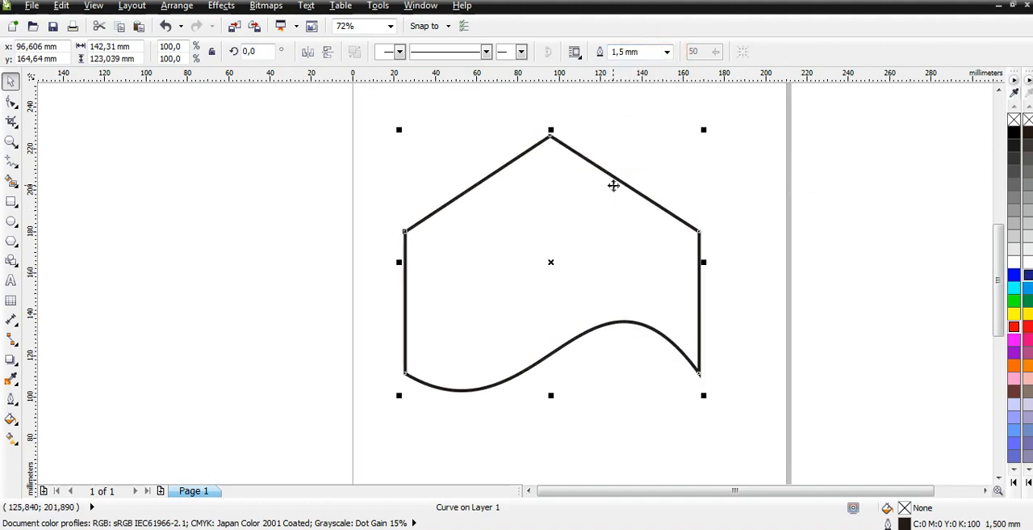
drag(614, 180, 589, 187)
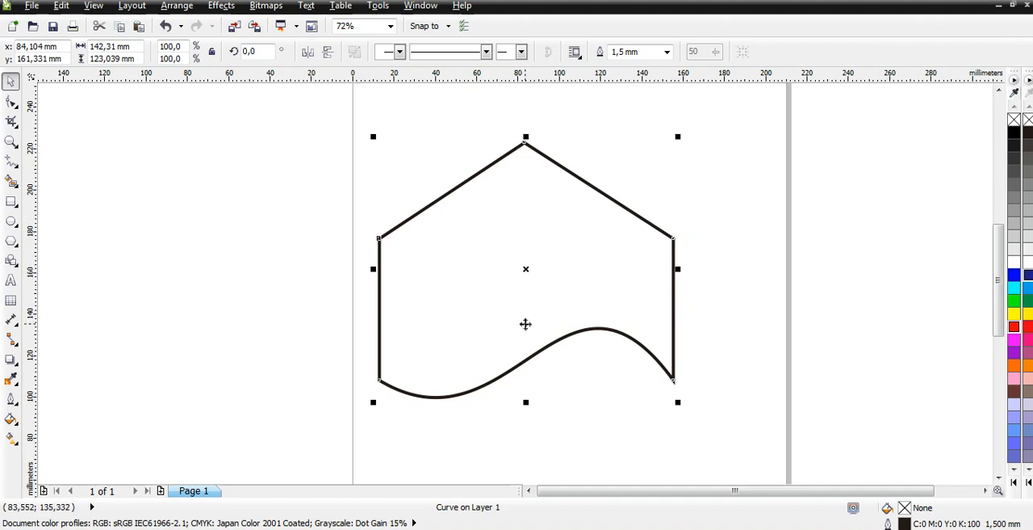
- Give the shape a magenta fill and try a green outline before changing the outline to blue
right_click(1015, 303)
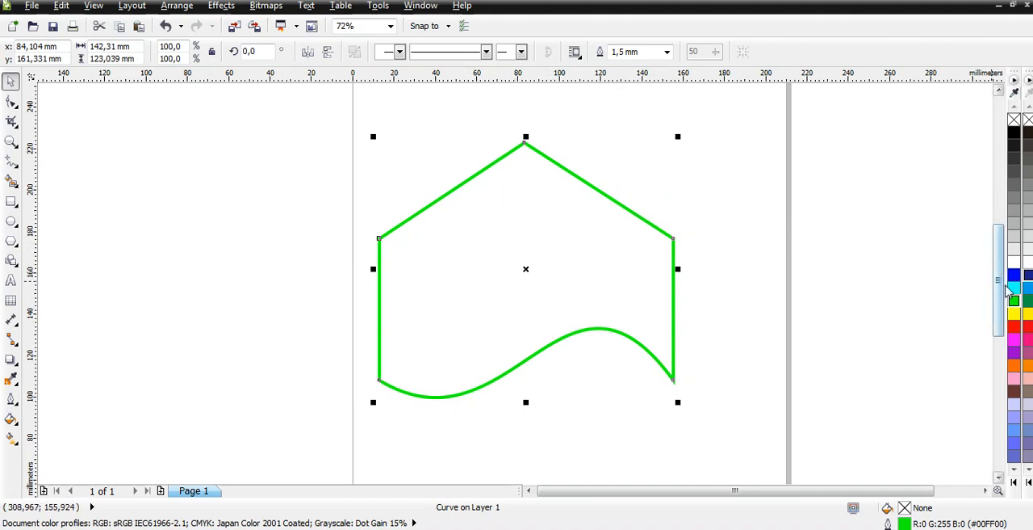
click(1014, 340)
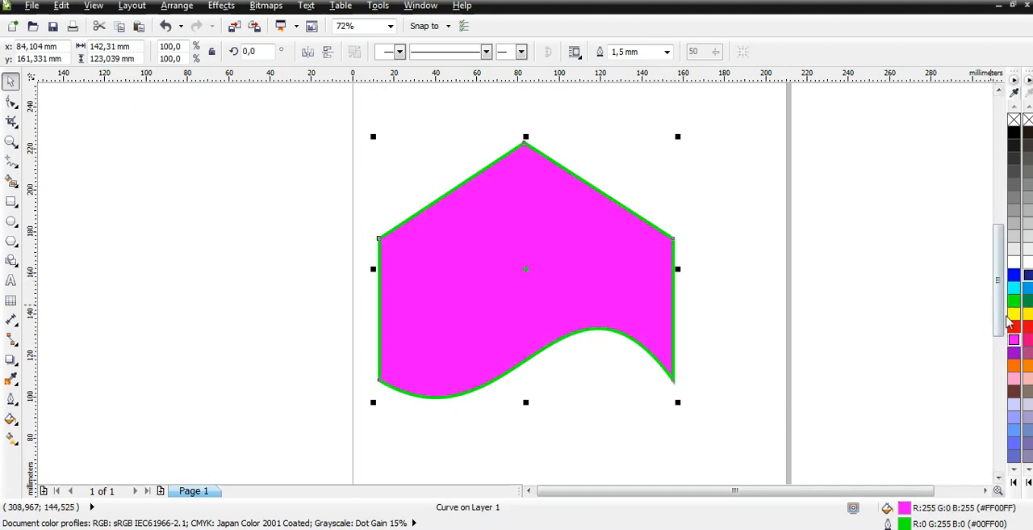
right_click(1014, 275)
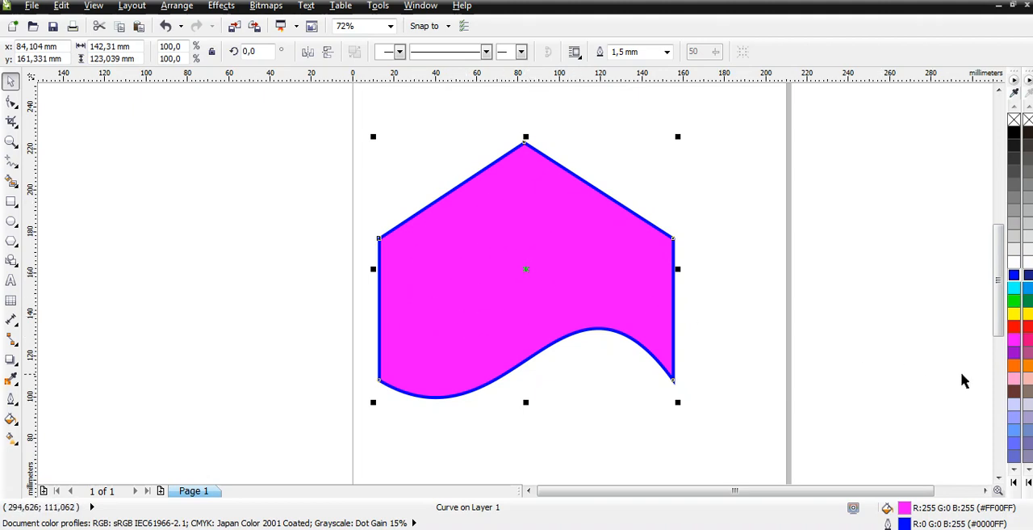
- Try purple and pink fills on the shape and settle on pale lavender blue (#CCCCFF)
click(1015, 341)
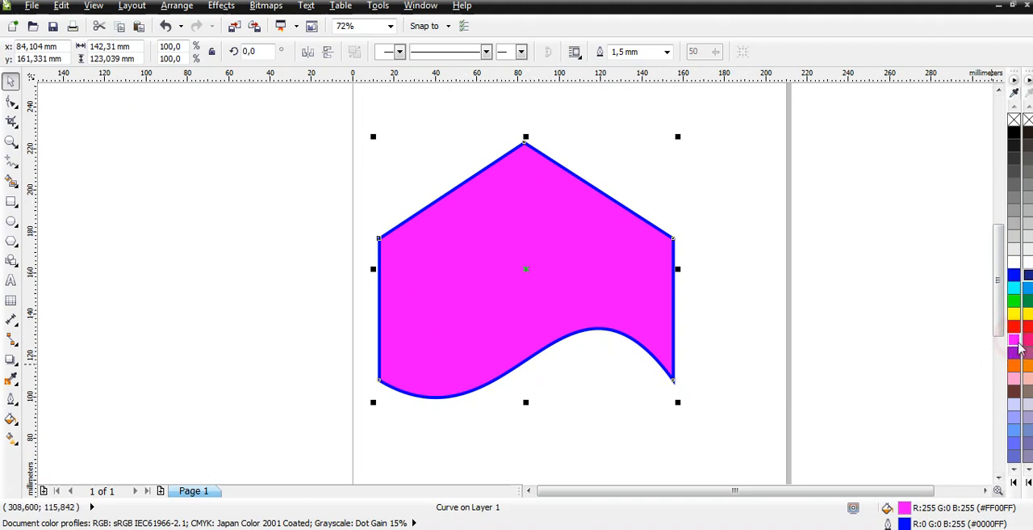
click(1015, 353)
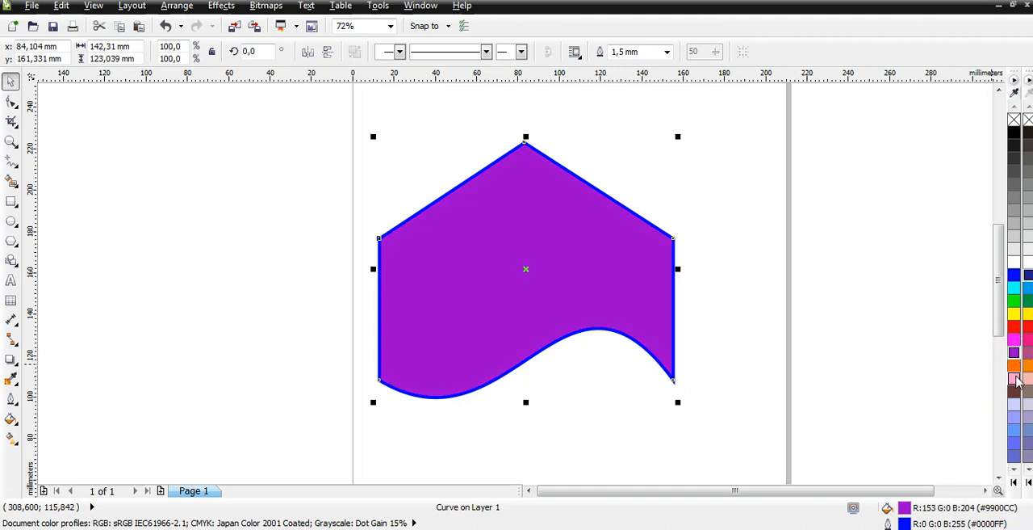
click(1017, 377)
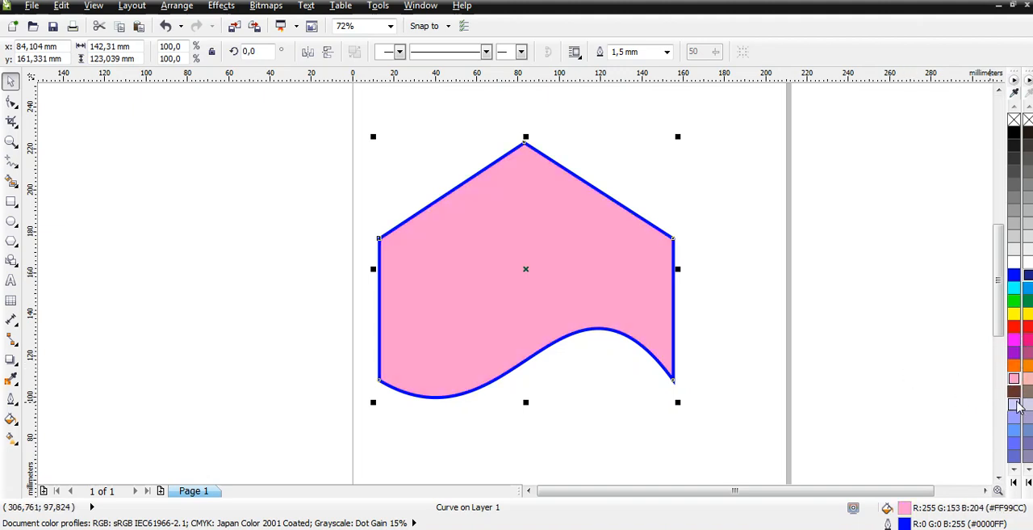
click(1015, 405)
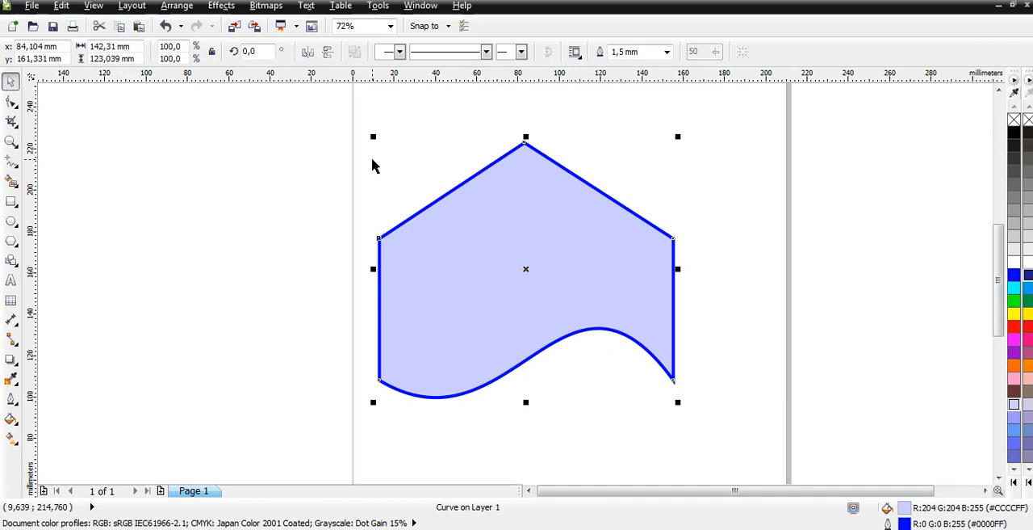
- Skew the shape horizontally to the left and skew it back until its sides are nearly upright
click(538, 239)
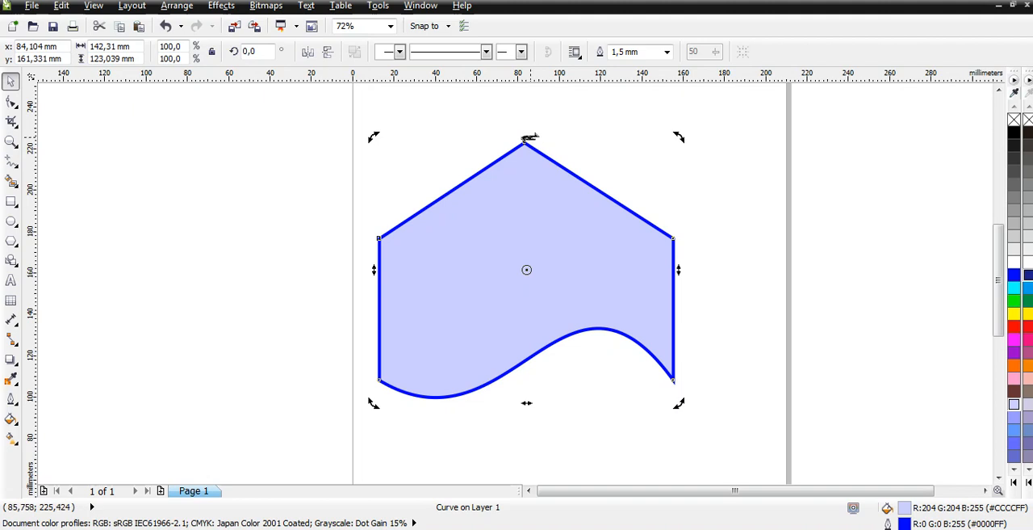
drag(680, 139, 586, 223)
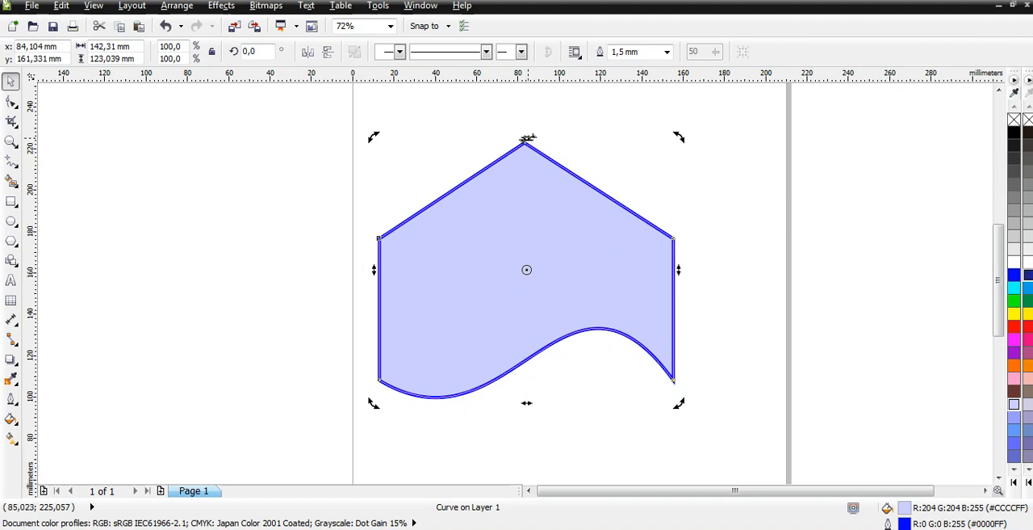
drag(526, 139, 391, 159)
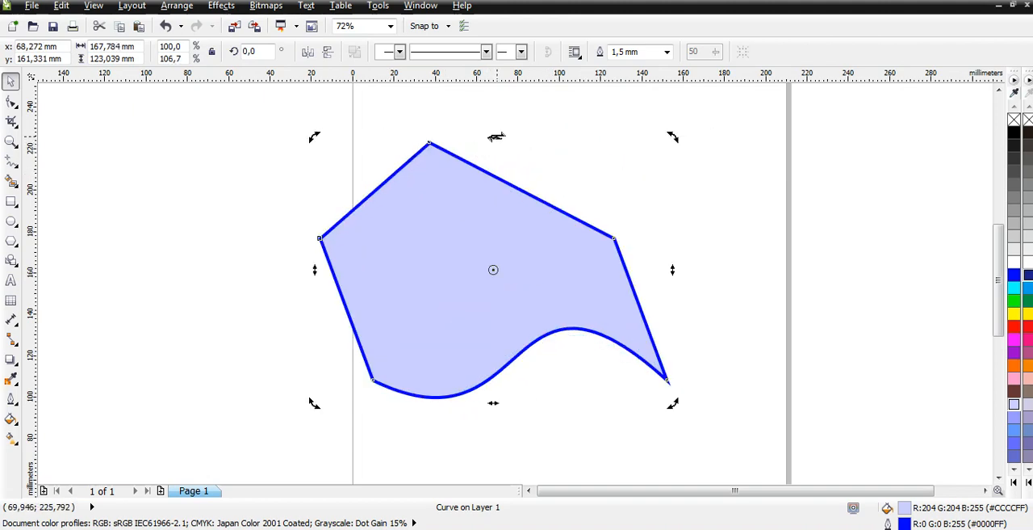
drag(493, 137, 583, 143)
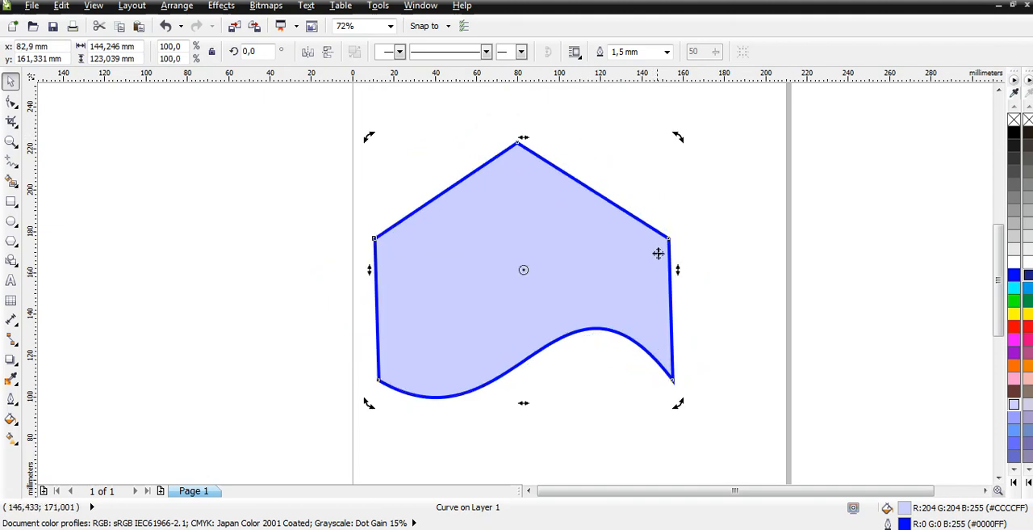
- Try skewing the shape vertically up and back down from its right side, and undo the vertical skewing
drag(678, 274, 662, 165)
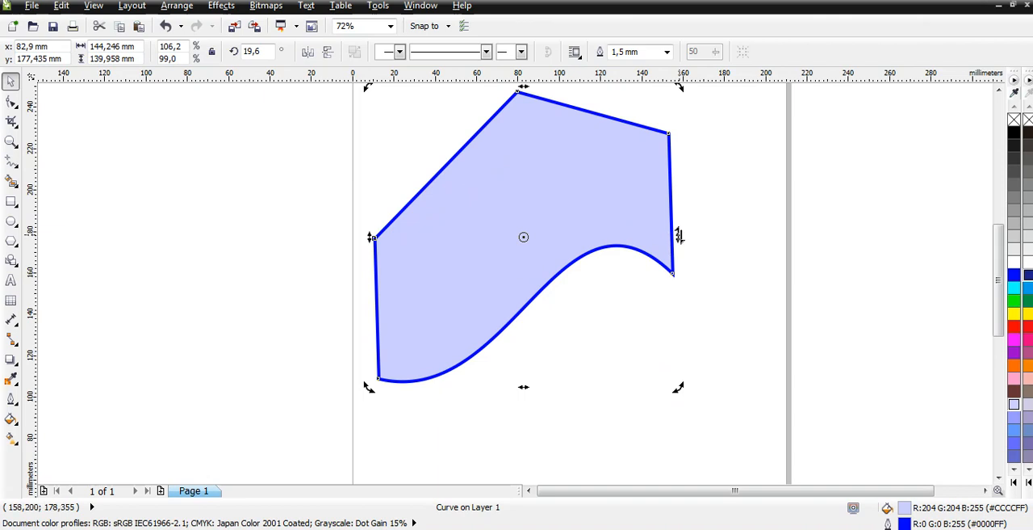
drag(678, 235, 669, 341)
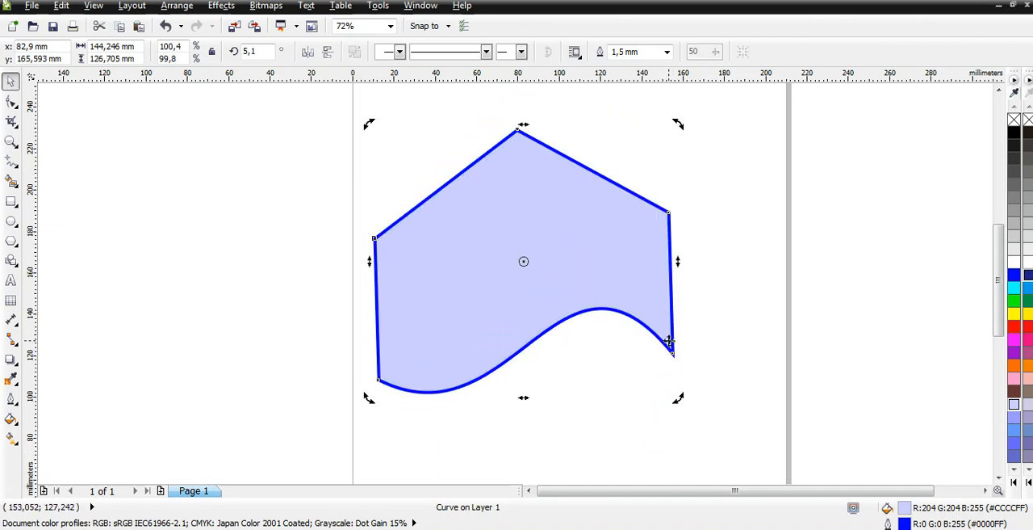
key(ctrl+z)
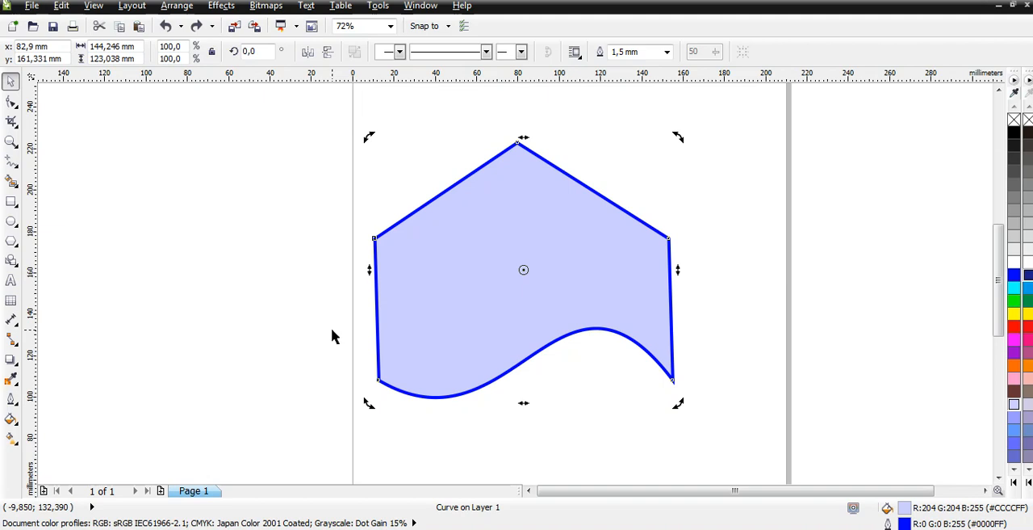
- Delete the filled shape and draw an upright rectangle about 30 mm wide and 47 mm high on the right half of the page
key(Delete)
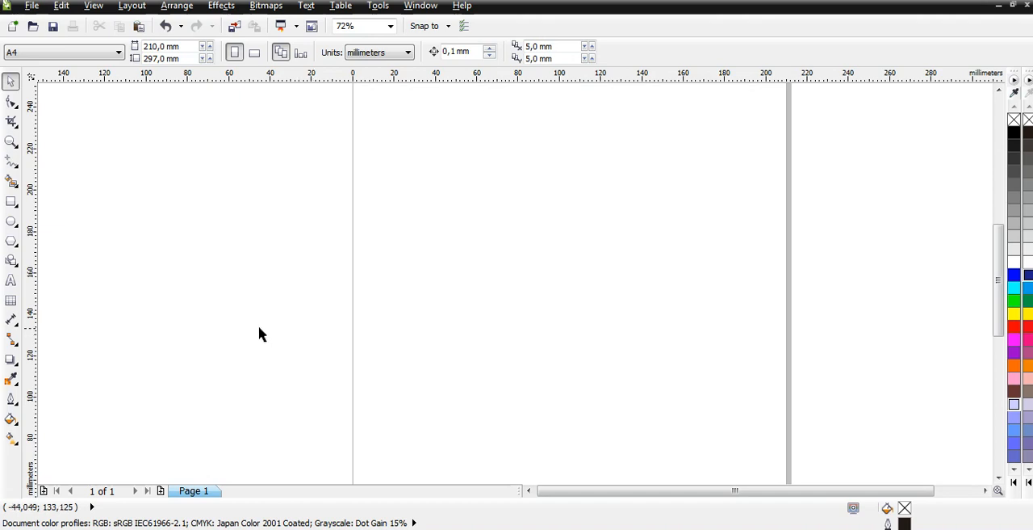
click(12, 201)
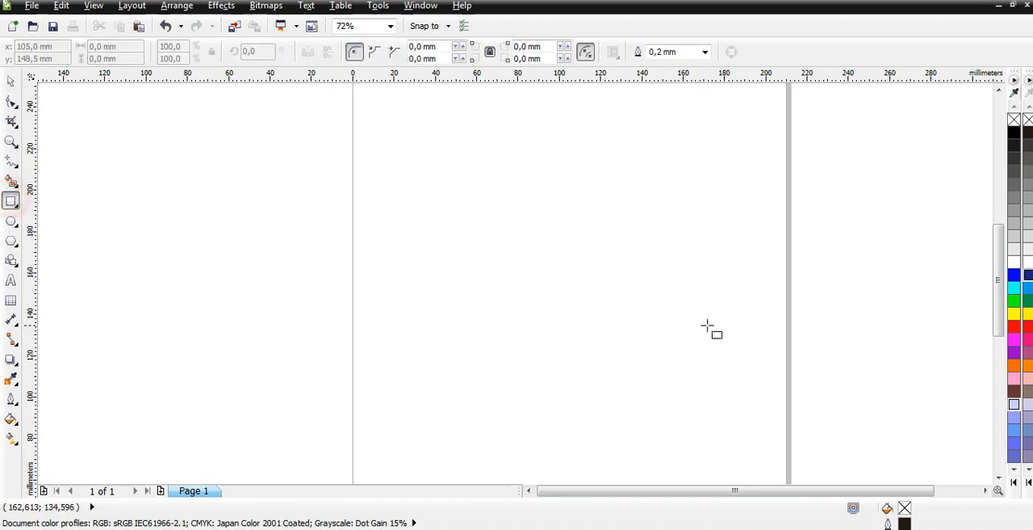
drag(626, 213, 688, 310)
key(space)
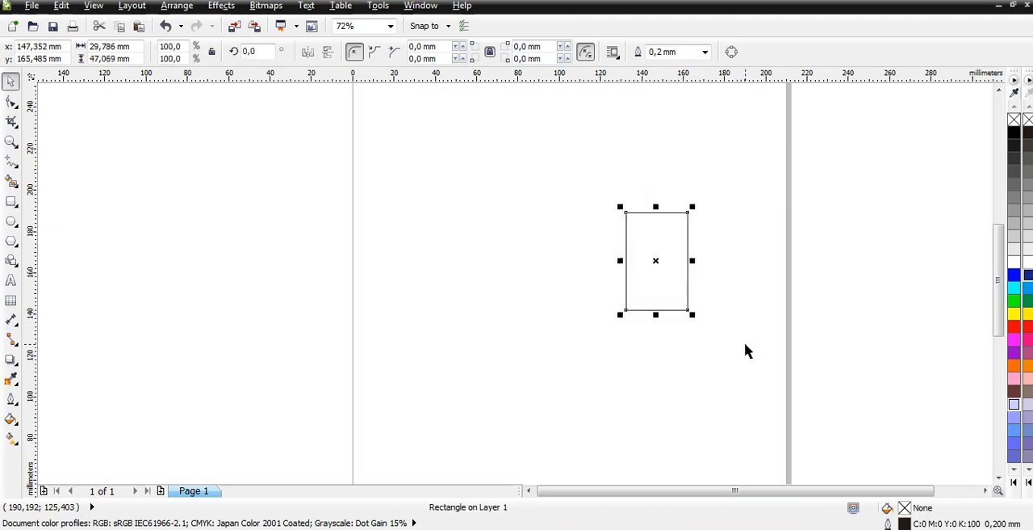
- Skew the new rectangle horizontally by shifting its bottom edge left, forming a parallelogram about 45 mm wide overall
click(667, 268)
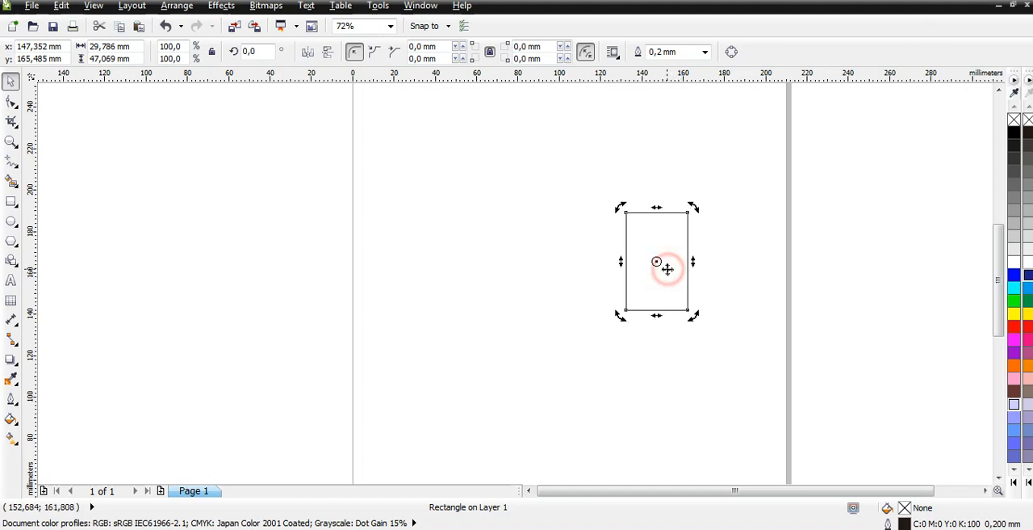
click(665, 272)
click(665, 272)
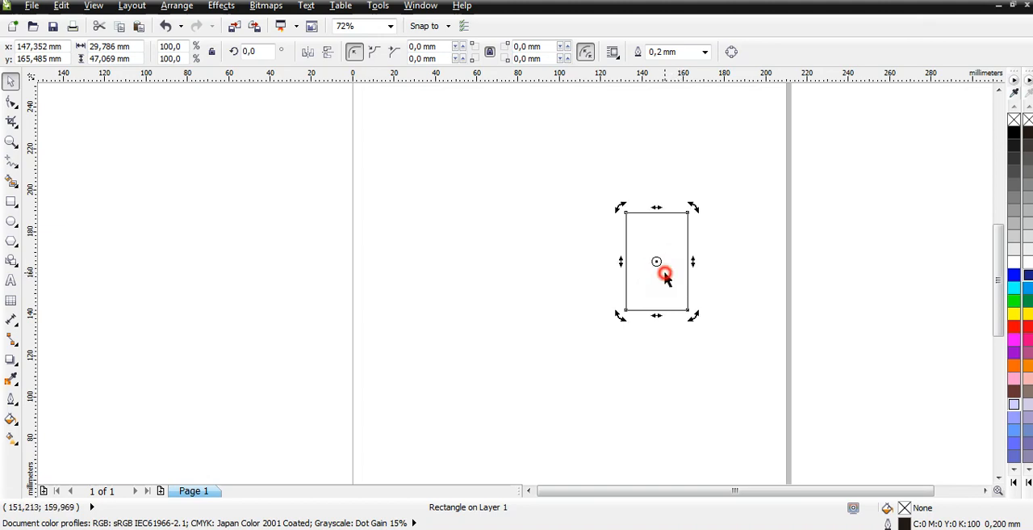
drag(660, 316, 627, 319)
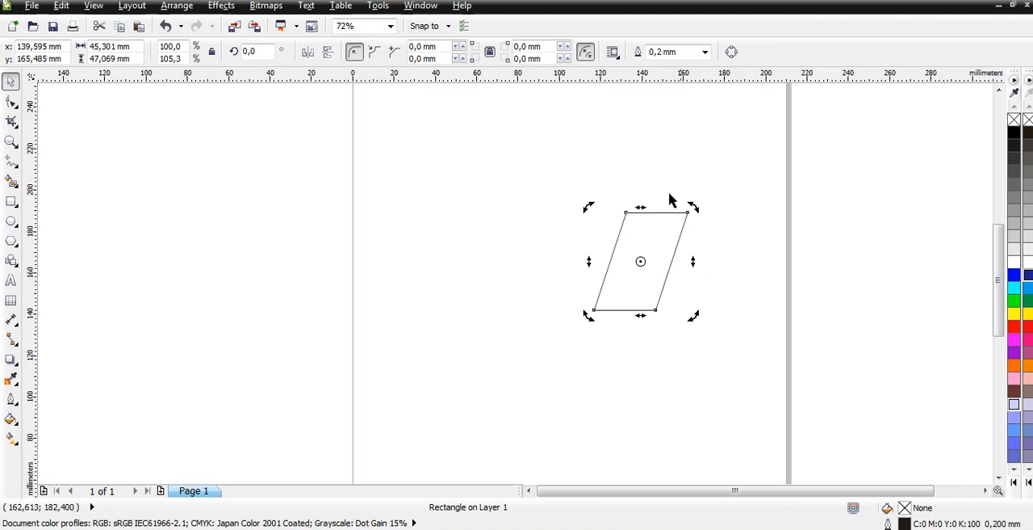
- Unlink the parallelogram's corner radii and round only its upper-left corner with a 15 mm radius
click(489, 52)
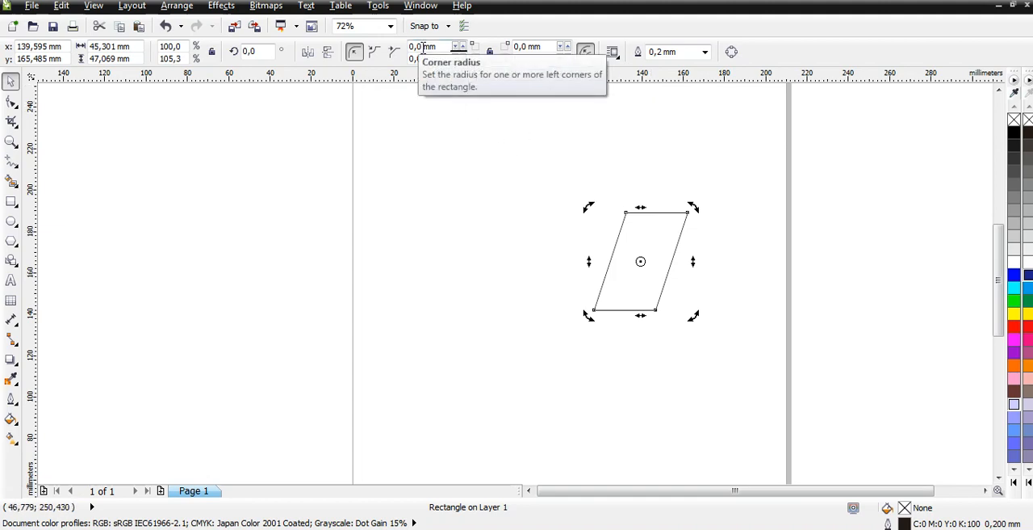
double_click(421, 47)
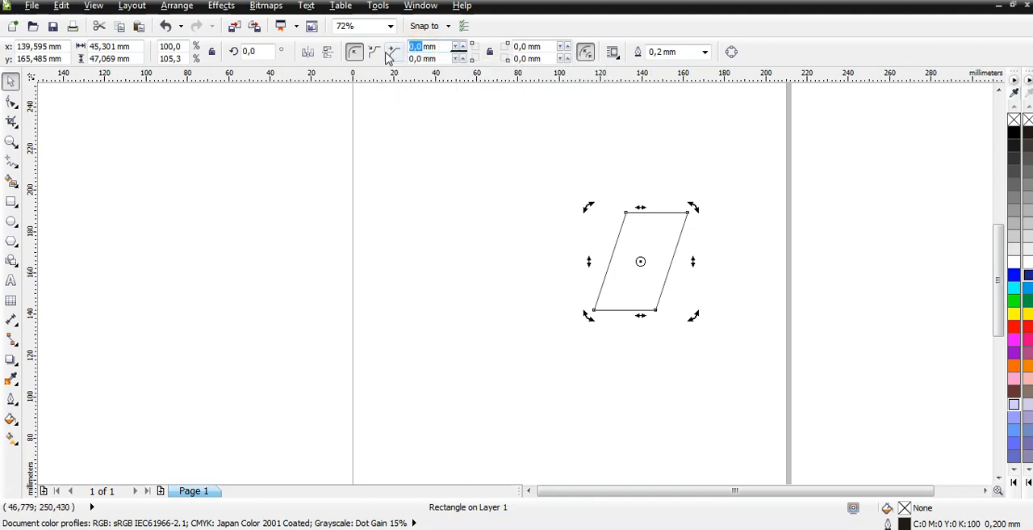
text(15)
key(Return)
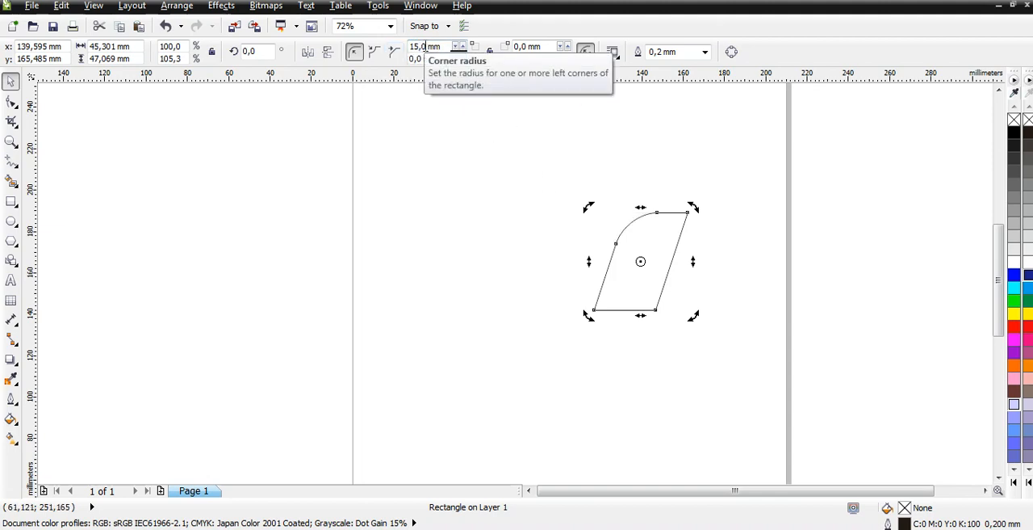
- Set the parallelogram's upper-left and lower-right corner radii to 10 mm each
drag(427, 46, 397, 47)
text(10)
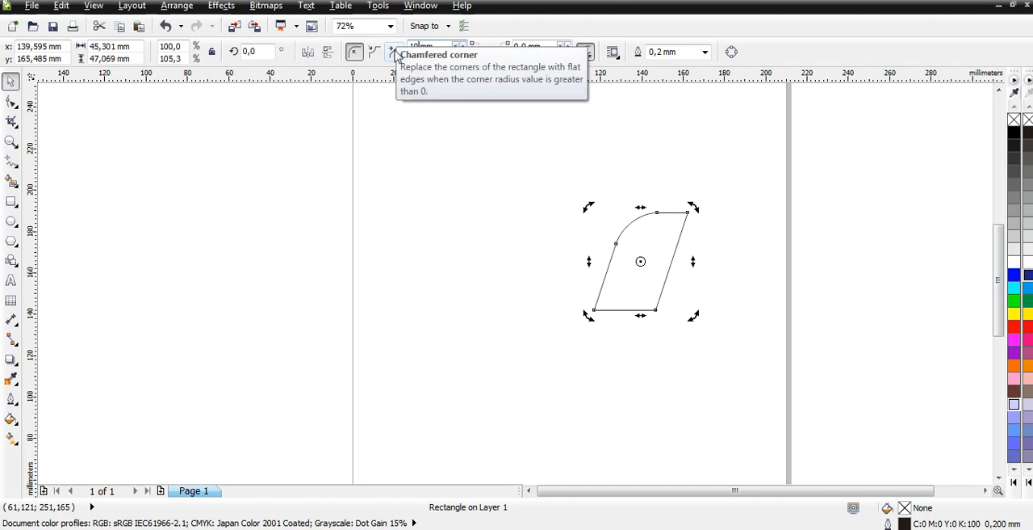
key(Return)
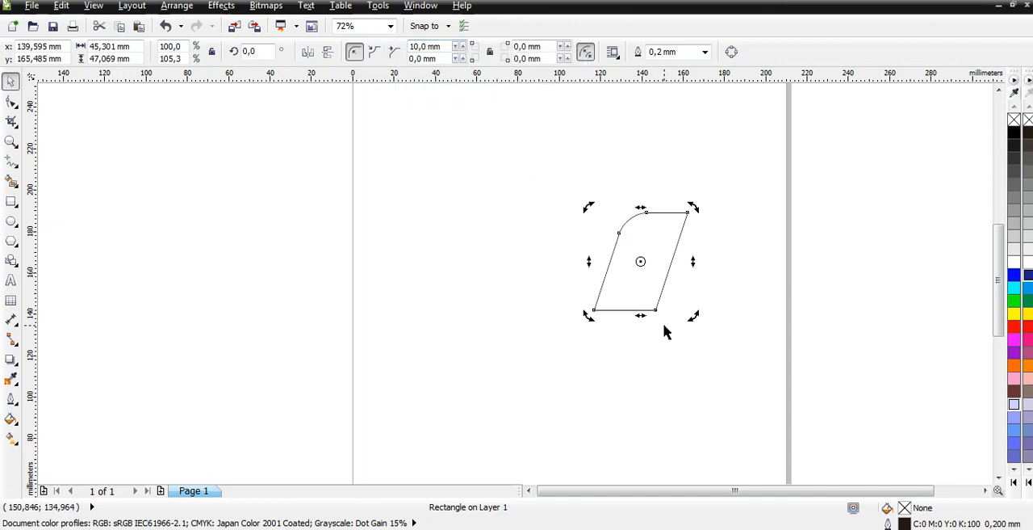
double_click(520, 59)
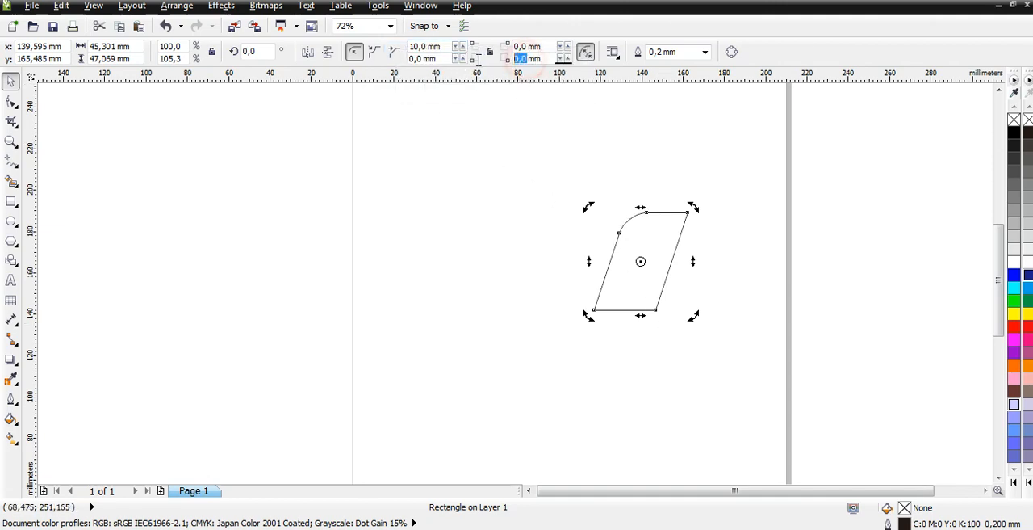
text(10)
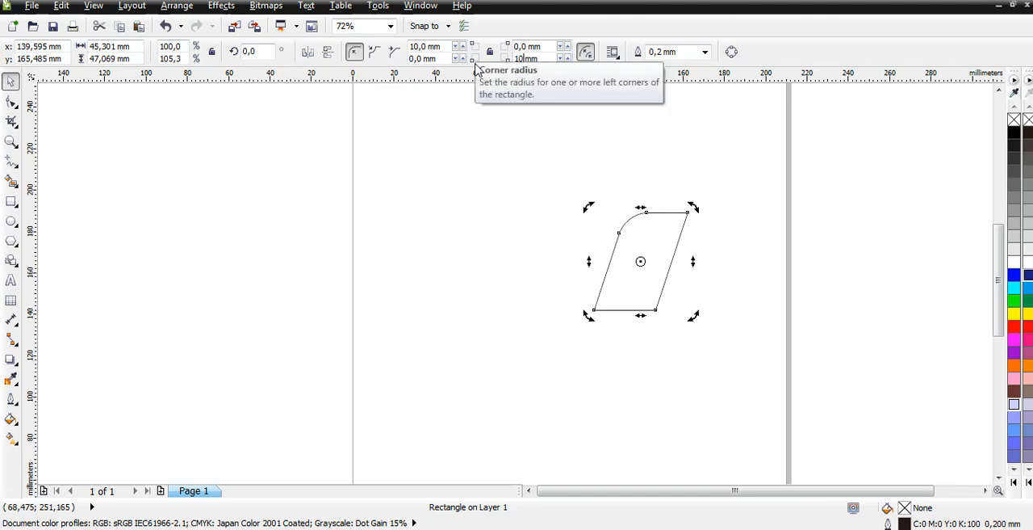
key(Return)
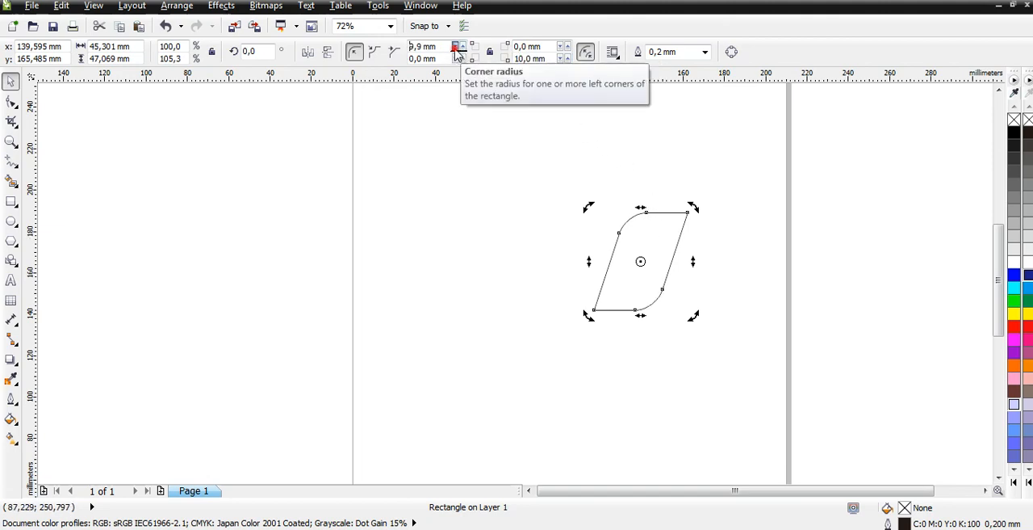
- Reduce the upper-left and lower-right corner radii of the parallelogram to 7 mm each
click(456, 47)
click(456, 49)
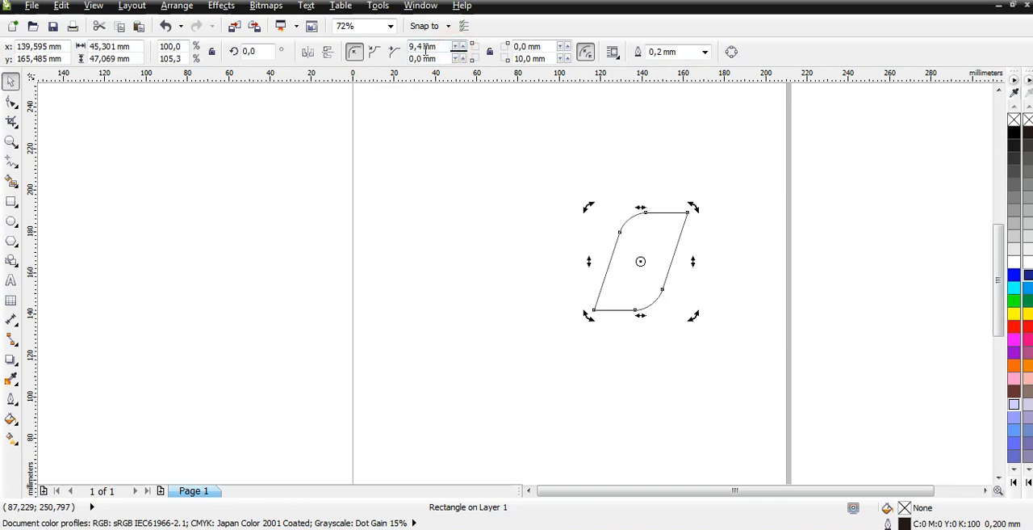
double_click(421, 47)
text(7)
key(Return)
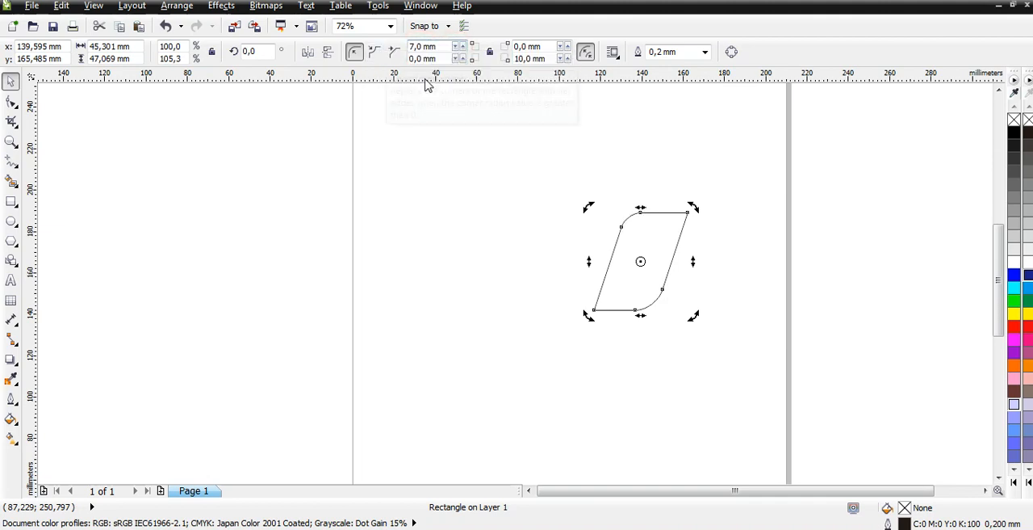
double_click(526, 58)
text(7)
key(Return)
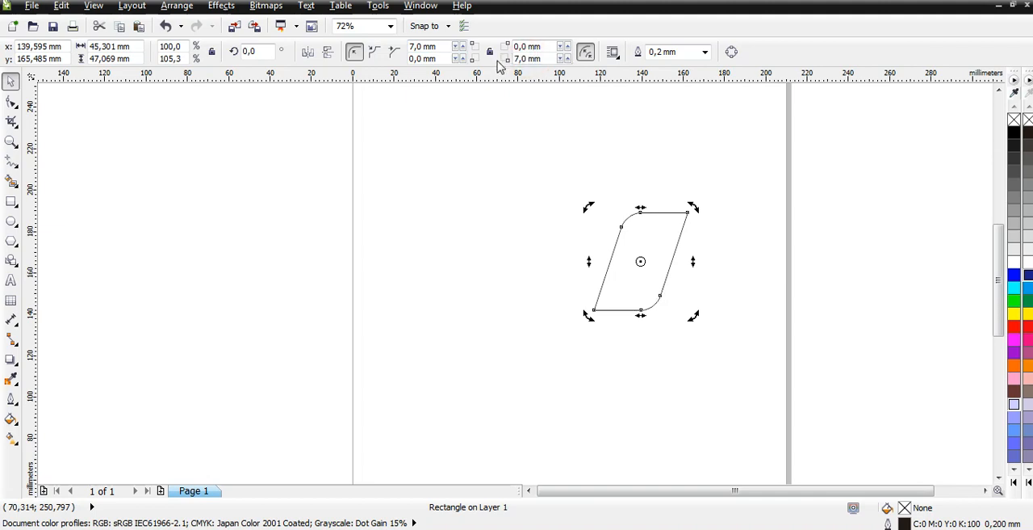
click(681, 392)
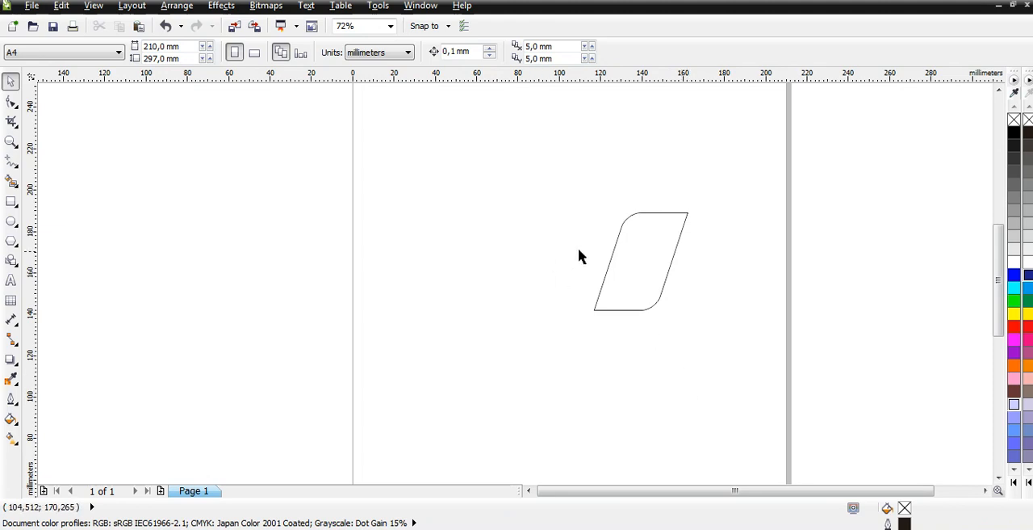
- Try mirroring the rounded shape upward over its top edge, and undo a trial copy placed to its upper right
click(647, 260)
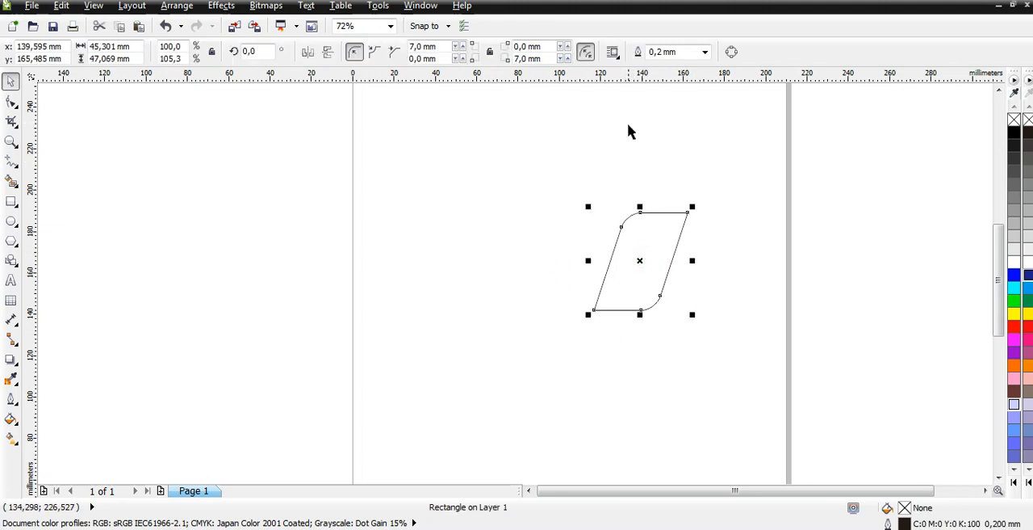
click(998, 91)
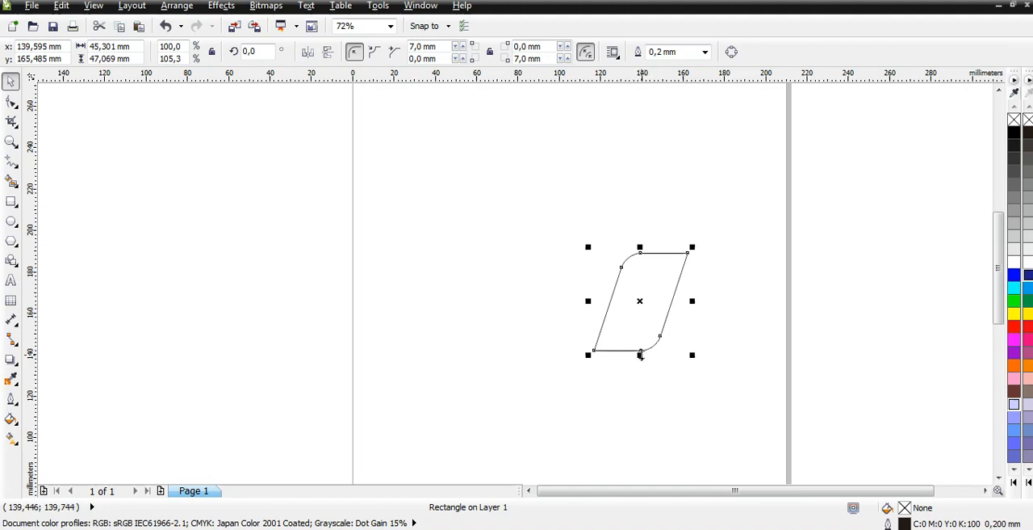
drag(640, 355, 643, 252)
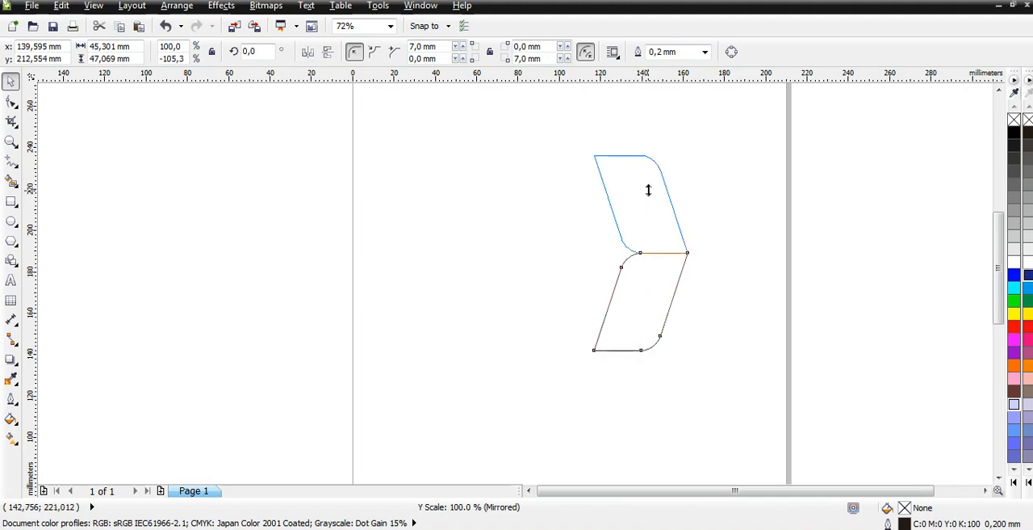
drag(648, 189, 656, 323)
click(687, 399)
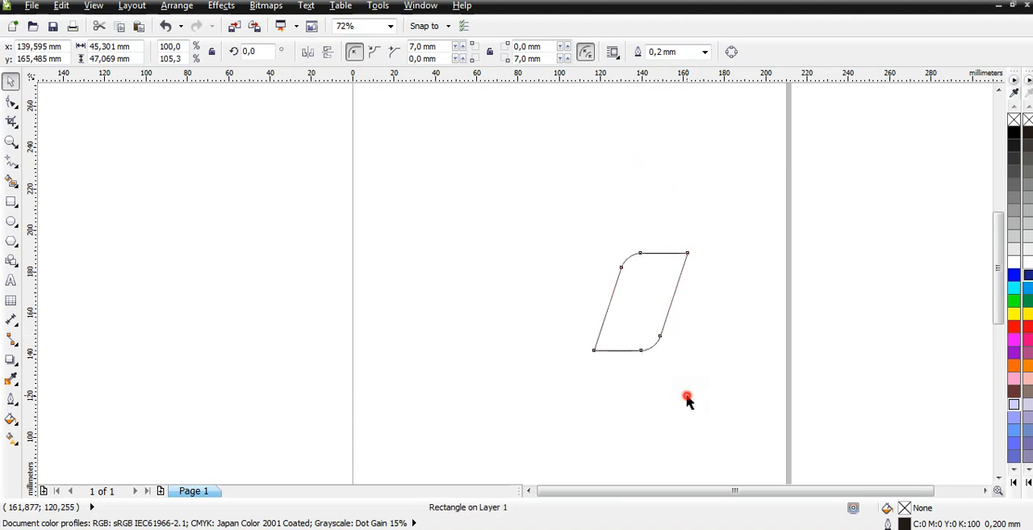
click(644, 298)
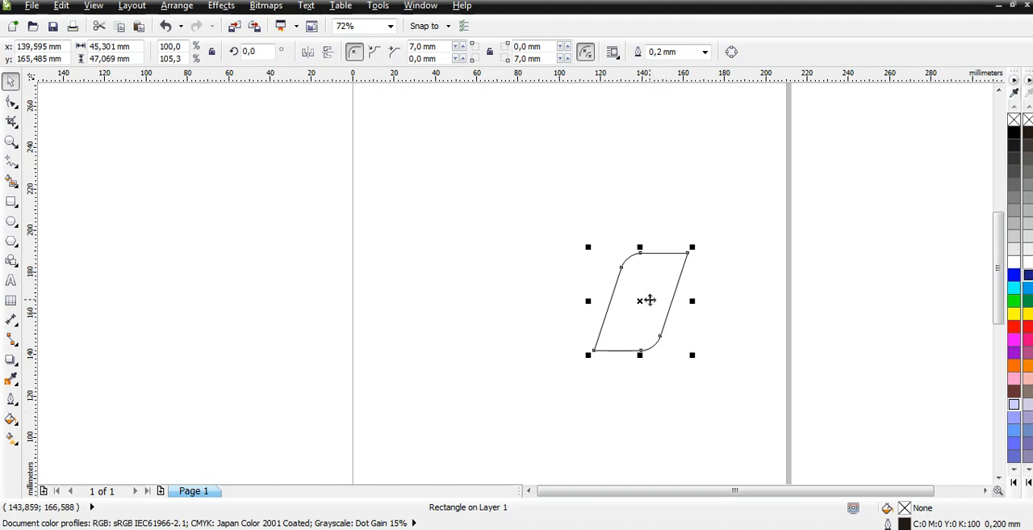
drag(648, 299, 786, 256)
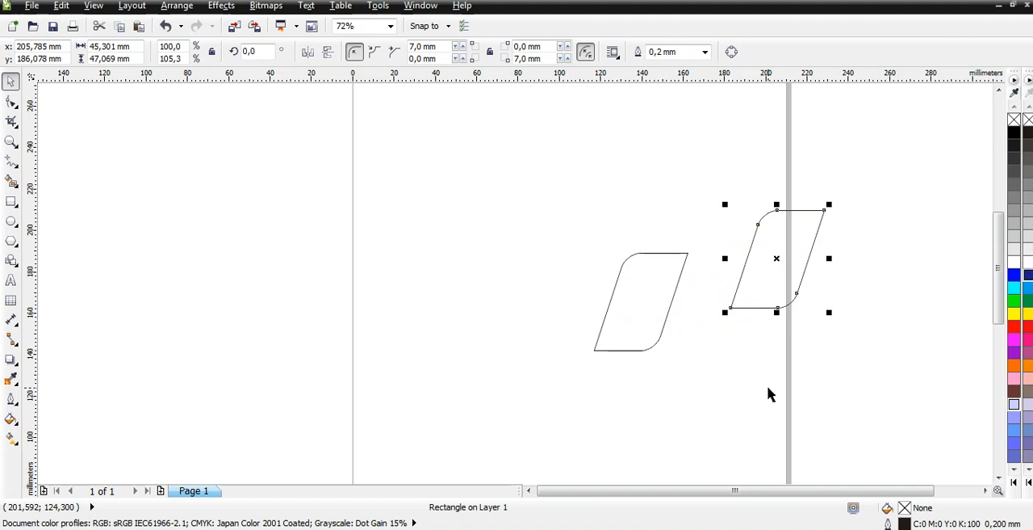
key(ctrl+z)
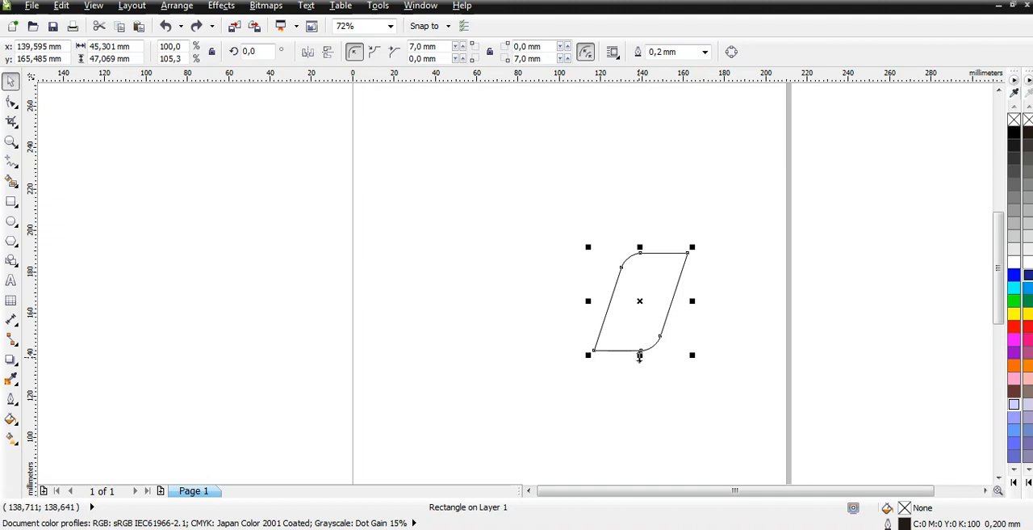
- Create a vertically mirrored copy directly above the shape and shift it up about 4 mm to leave a narrow gap
drag(640, 358, 643, 221)
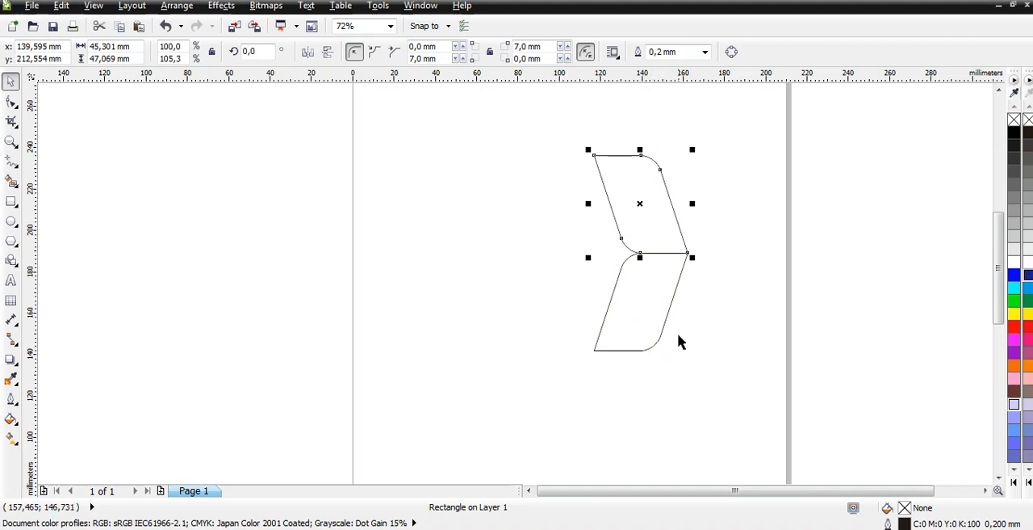
click(655, 233)
drag(655, 233, 657, 225)
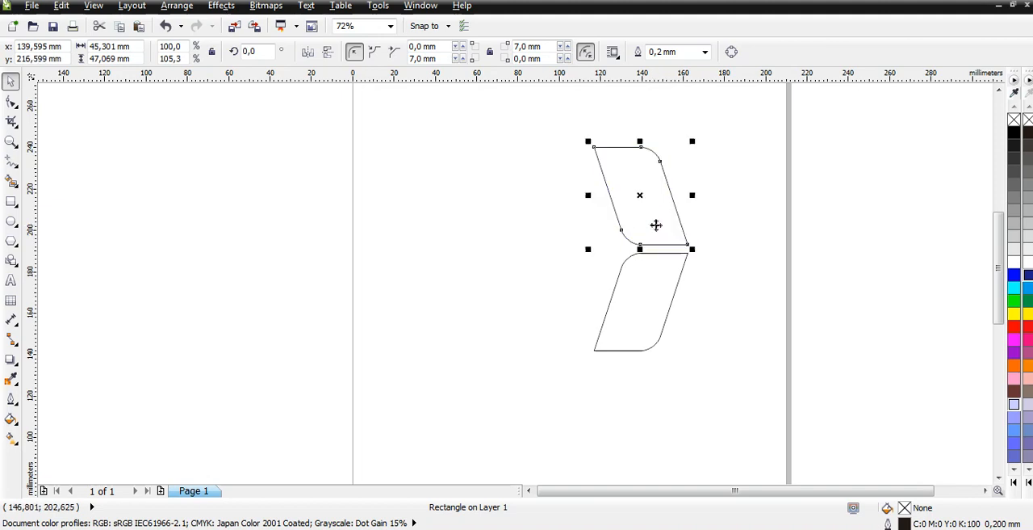
click(693, 392)
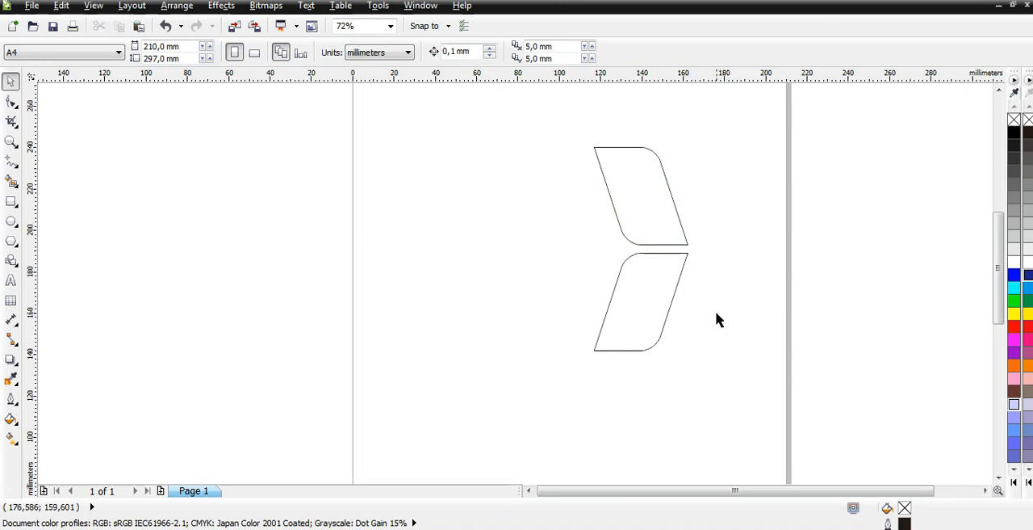
- Copy the lower rounded parallelogram horizontally, placing the duplicate about 35 mm to its left
click(640, 296)
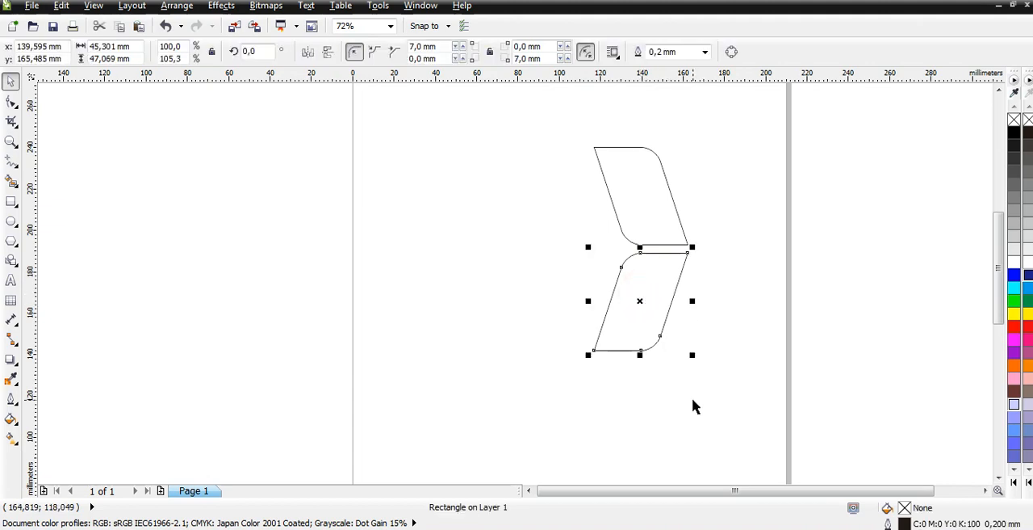
click(640, 302)
drag(640, 302, 569, 305)
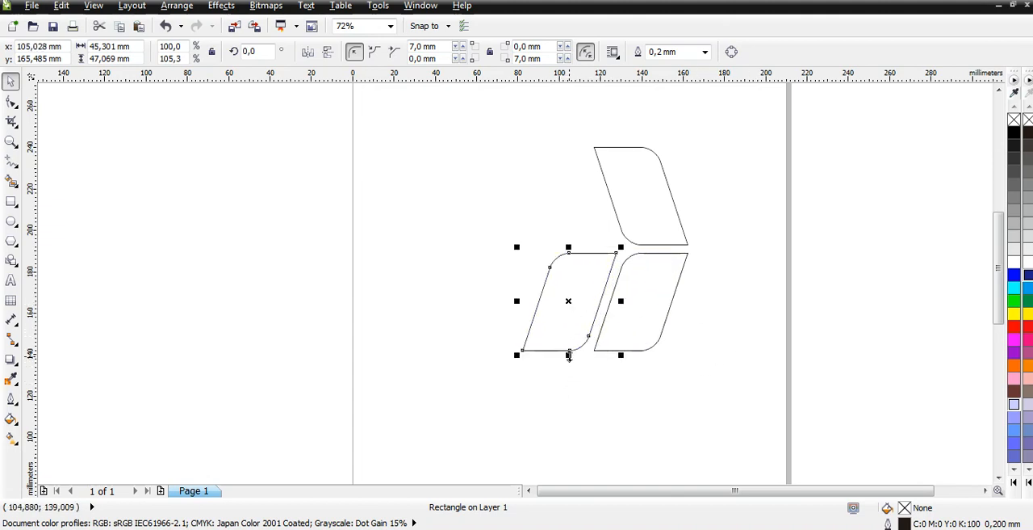
- Stretch the left copy downward to about 78 mm high and skew its bottom edge left to about 56 mm overall width
drag(568, 356, 570, 417)
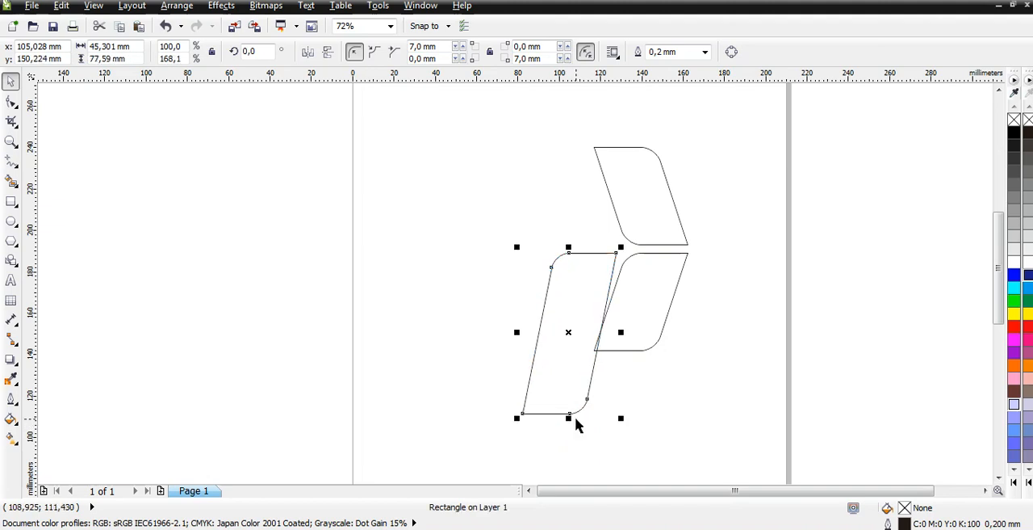
click(563, 365)
drag(570, 415, 547, 422)
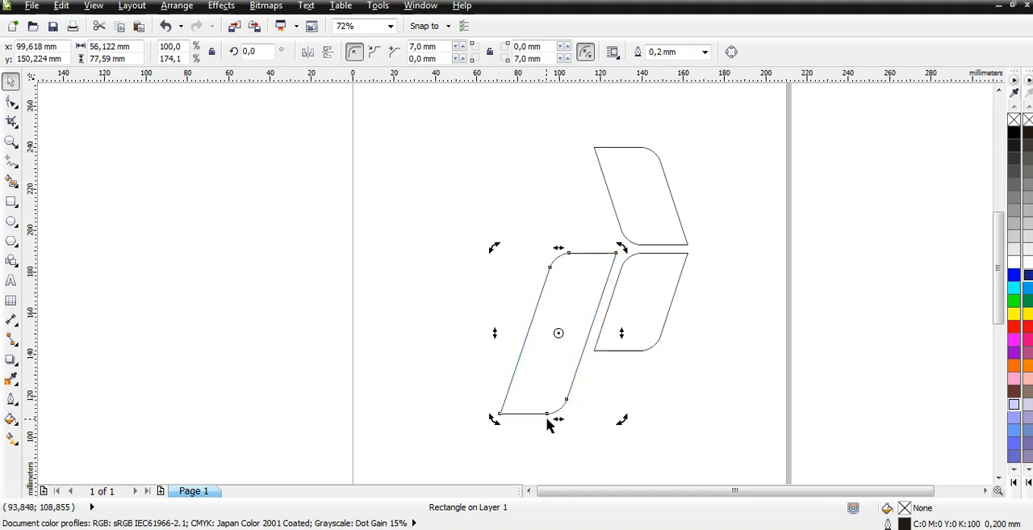
click(696, 384)
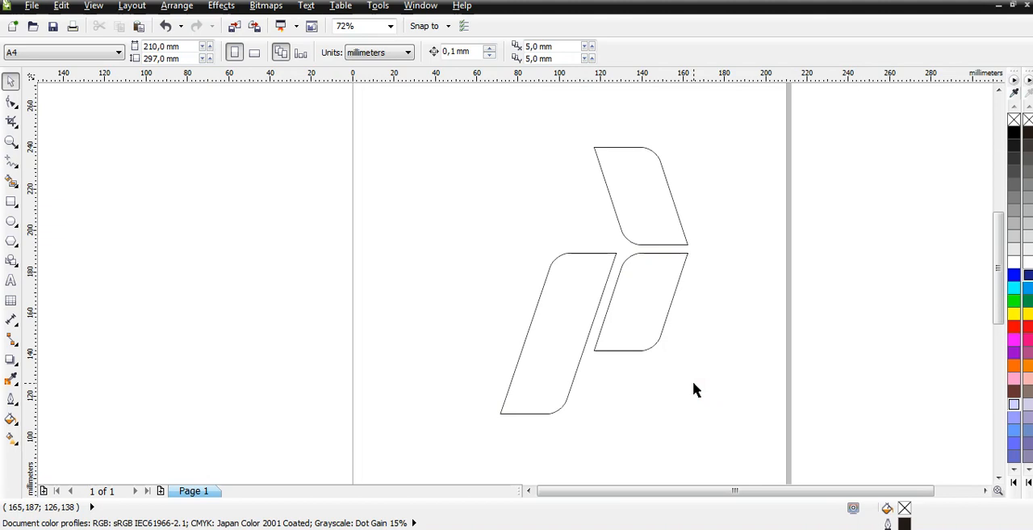
click(684, 400)
- Fill the lower-right shape with green, the mirrored upper shape with red and the tall left shape with blue
click(637, 306)
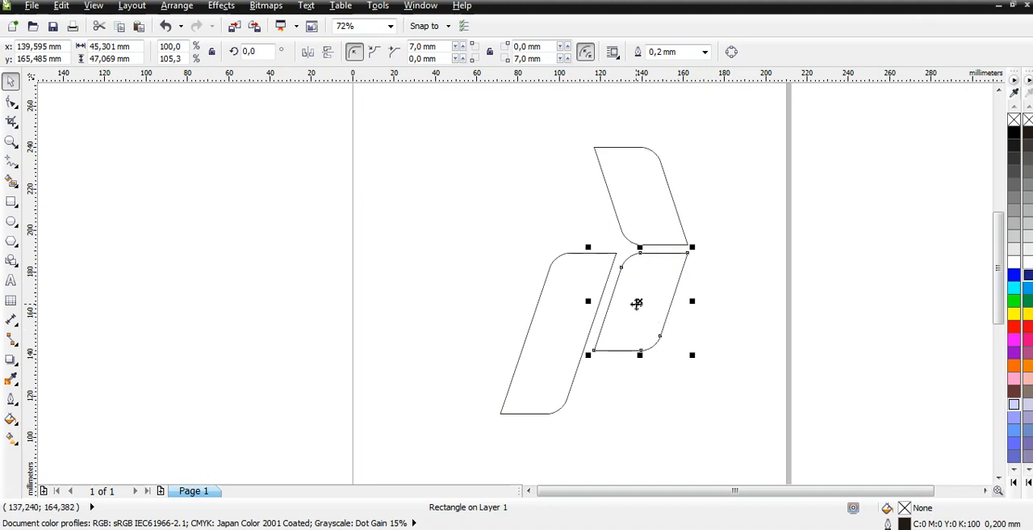
click(1014, 301)
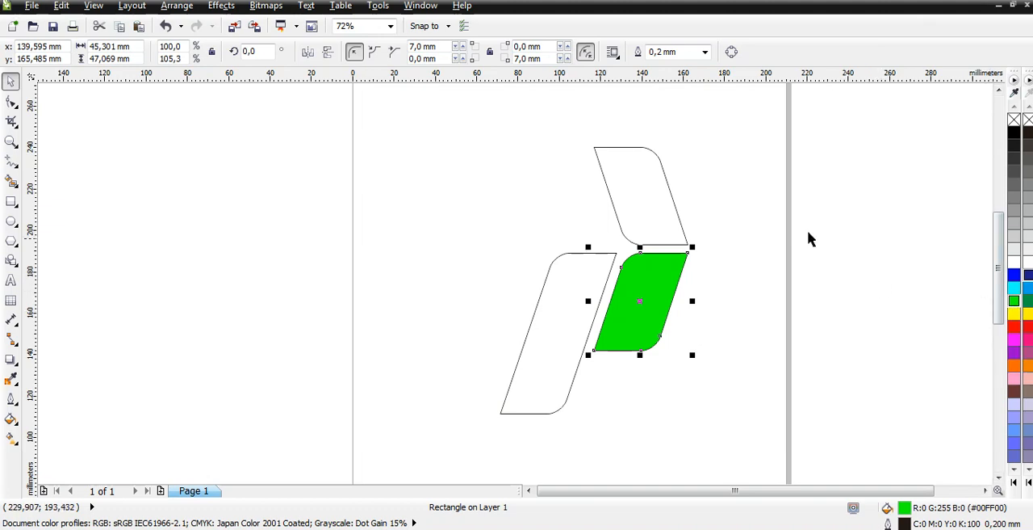
click(641, 201)
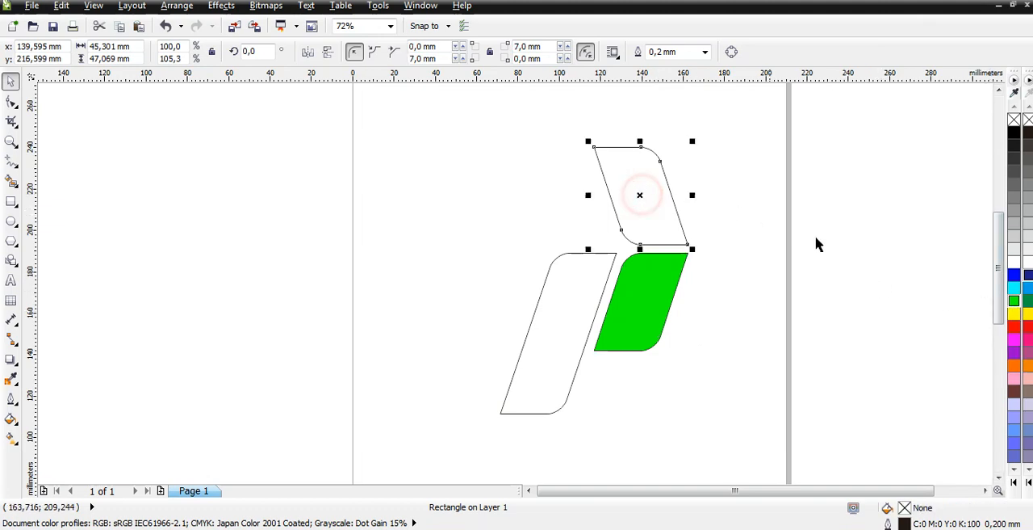
click(1014, 327)
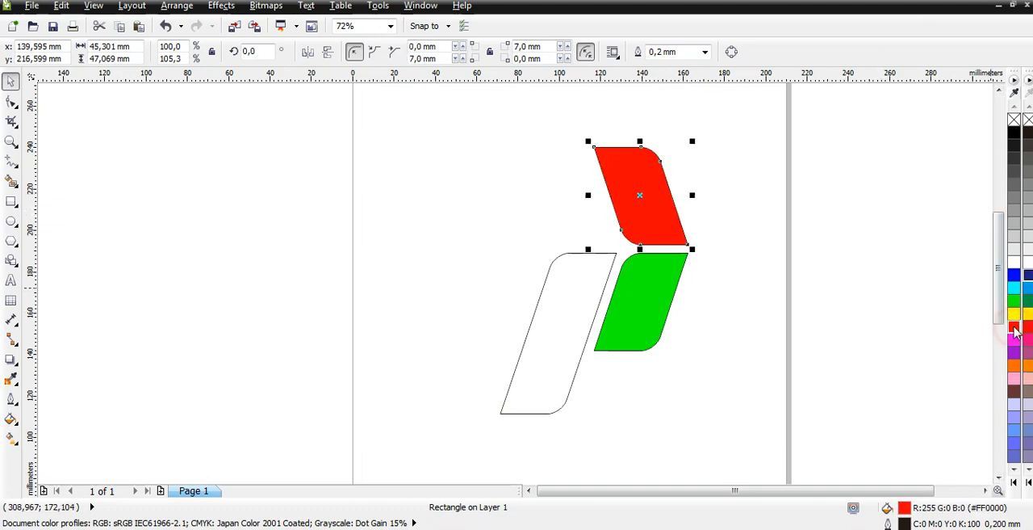
click(562, 313)
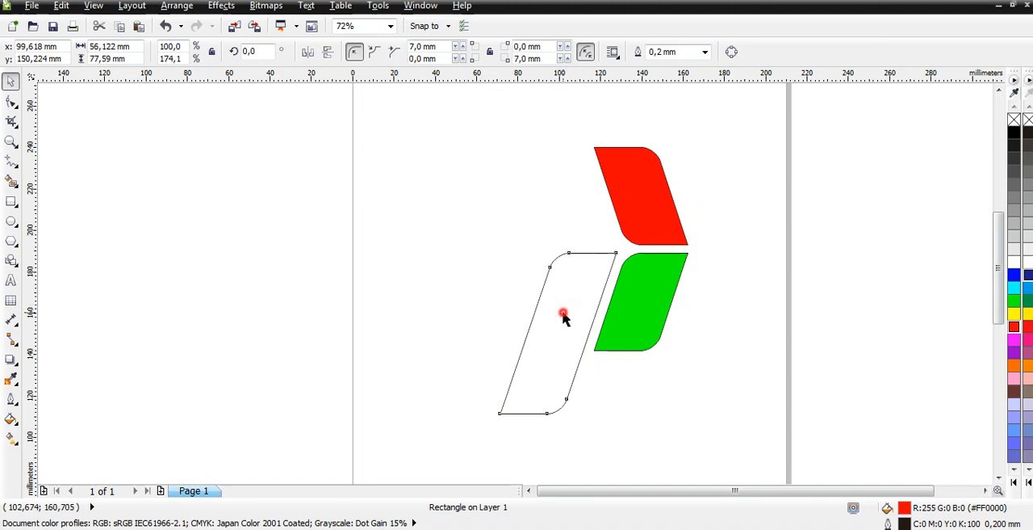
click(1014, 275)
click(882, 342)
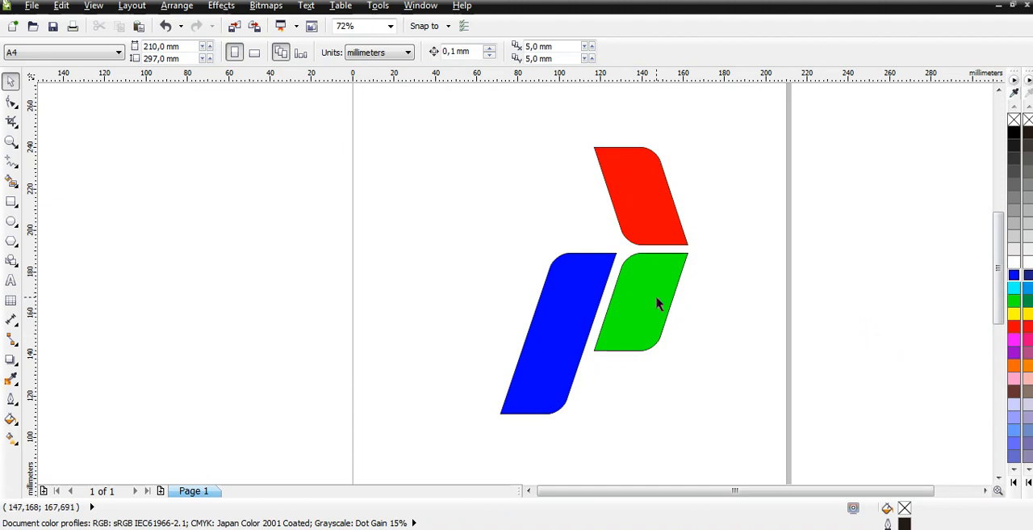
click(645, 200)
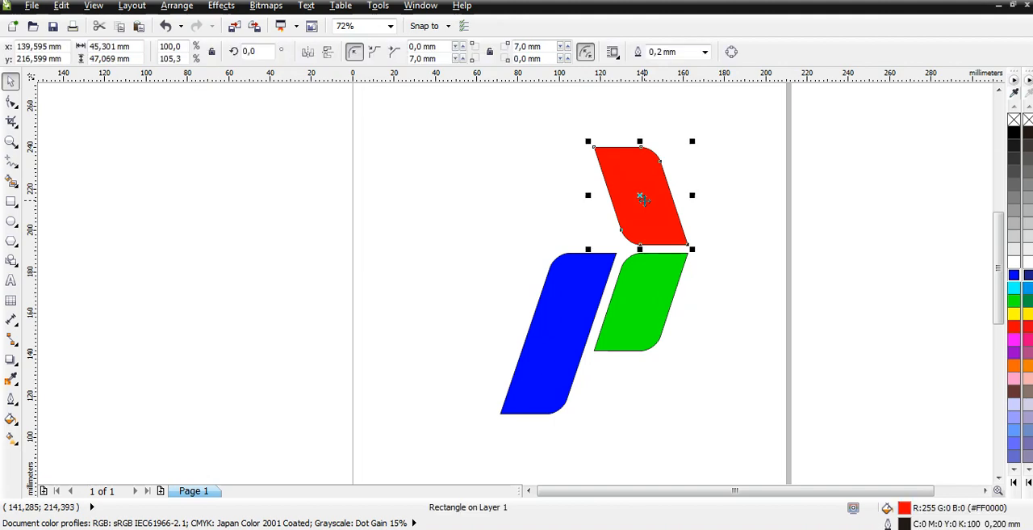
click(547, 350)
click(720, 372)
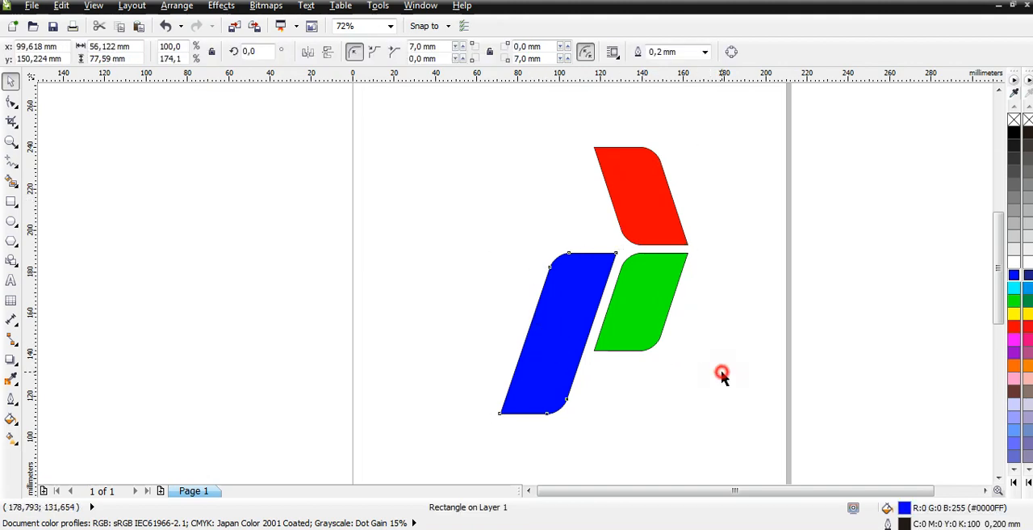
- Change the tall left shape's fill to the lighter blue shade #004CFE and deselect it
click(539, 353)
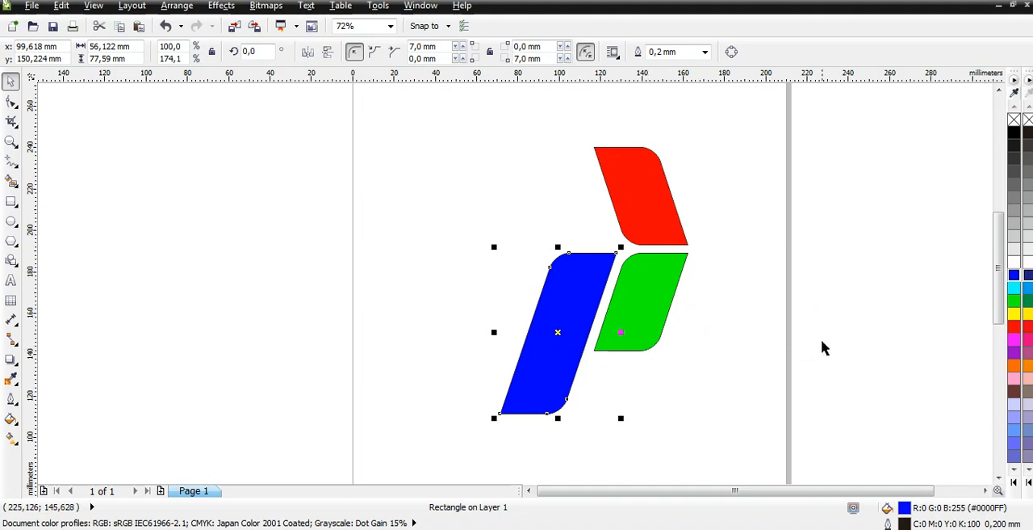
click(571, 311)
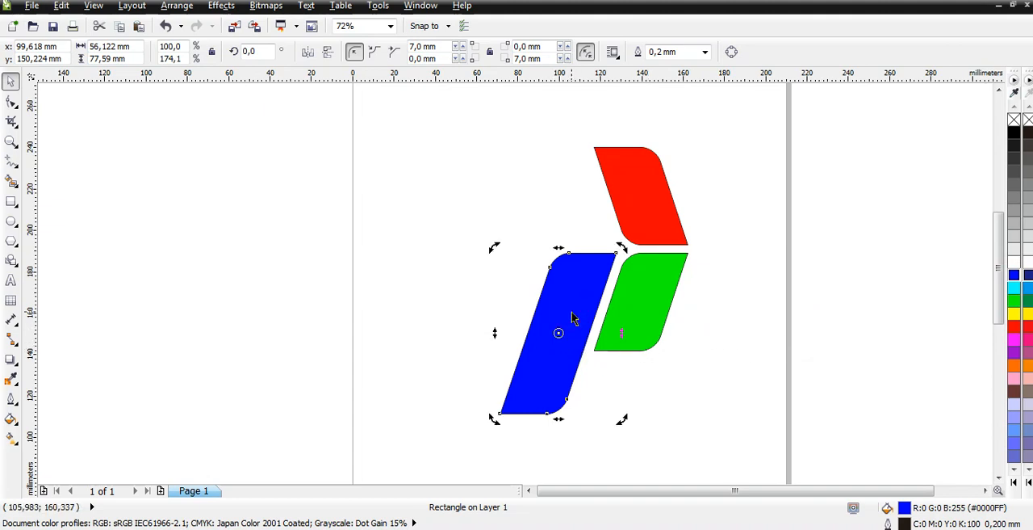
click(571, 315)
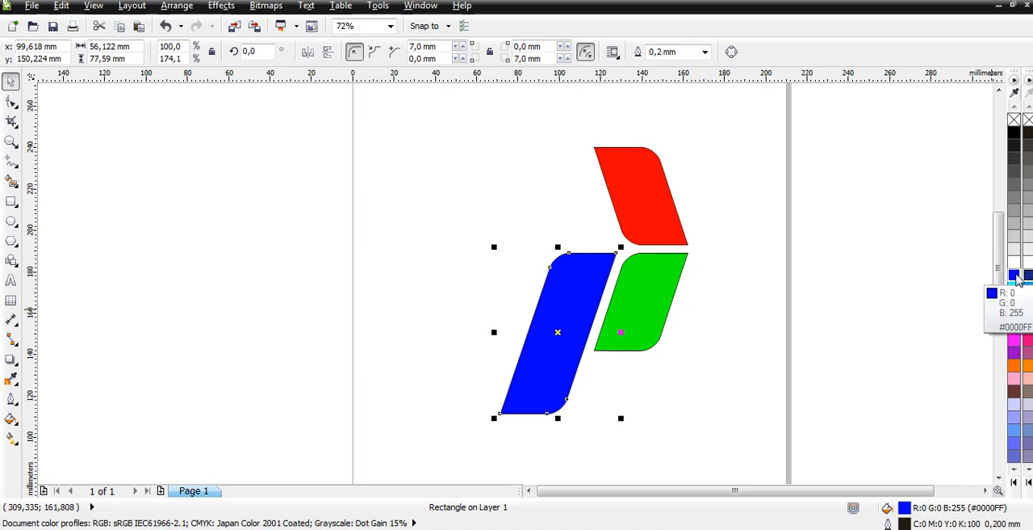
click(1016, 276)
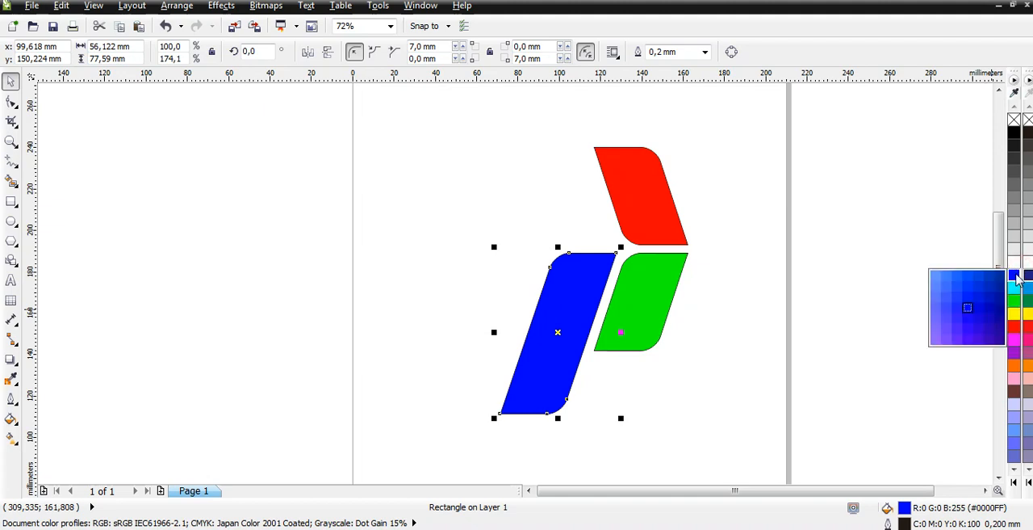
click(969, 278)
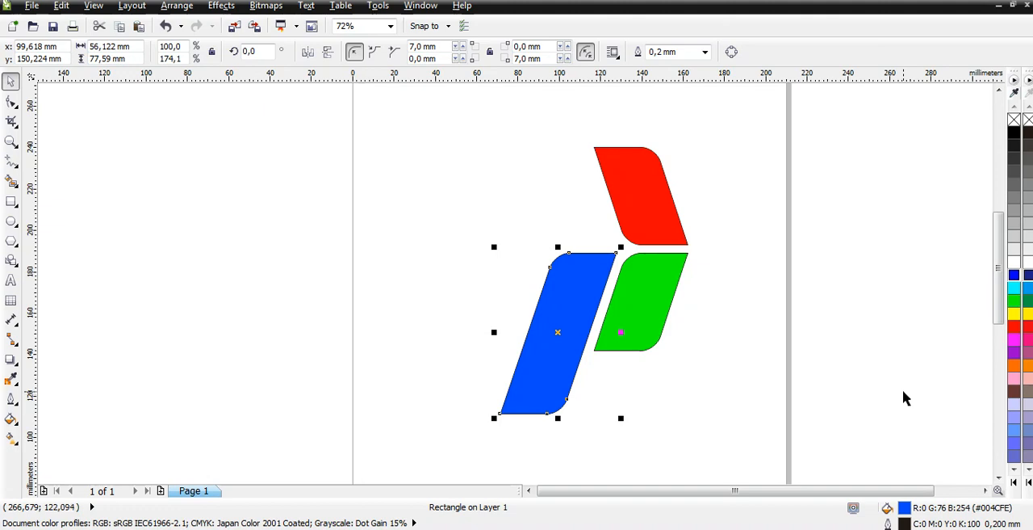
click(902, 389)
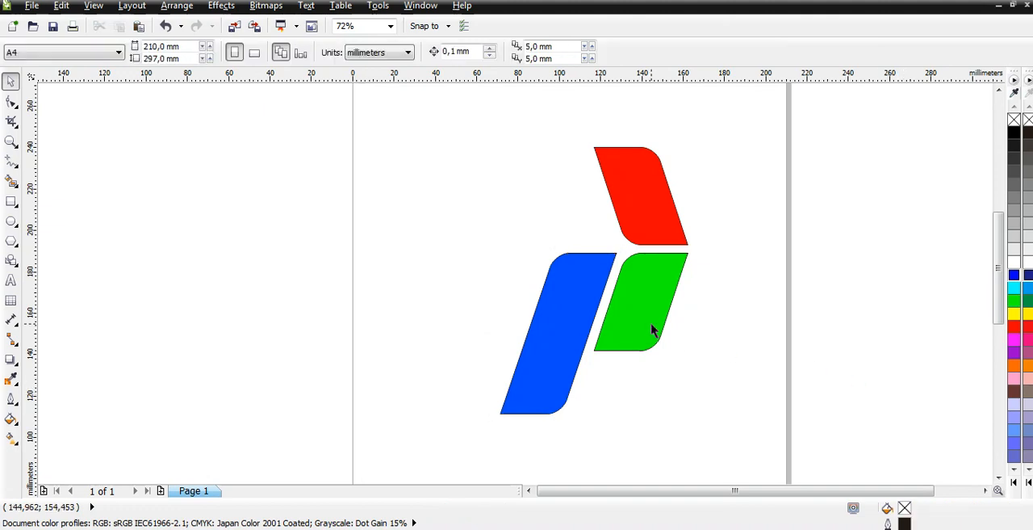
key(F4)
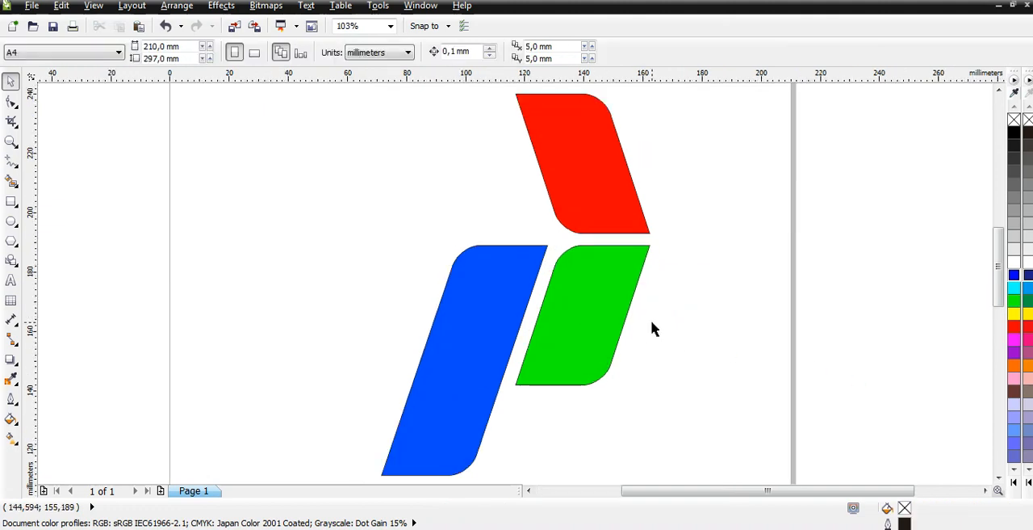
- Remove the outlines from the green, red and blue shapes, leaving only their fills, and show the whole logo
click(681, 350)
scroll(587, 269, up, 2)
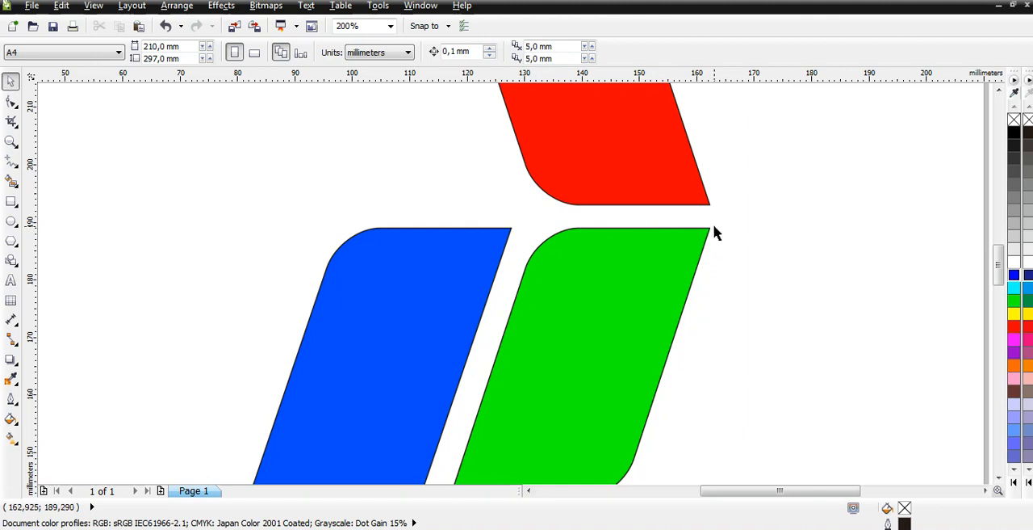
click(742, 346)
click(573, 269)
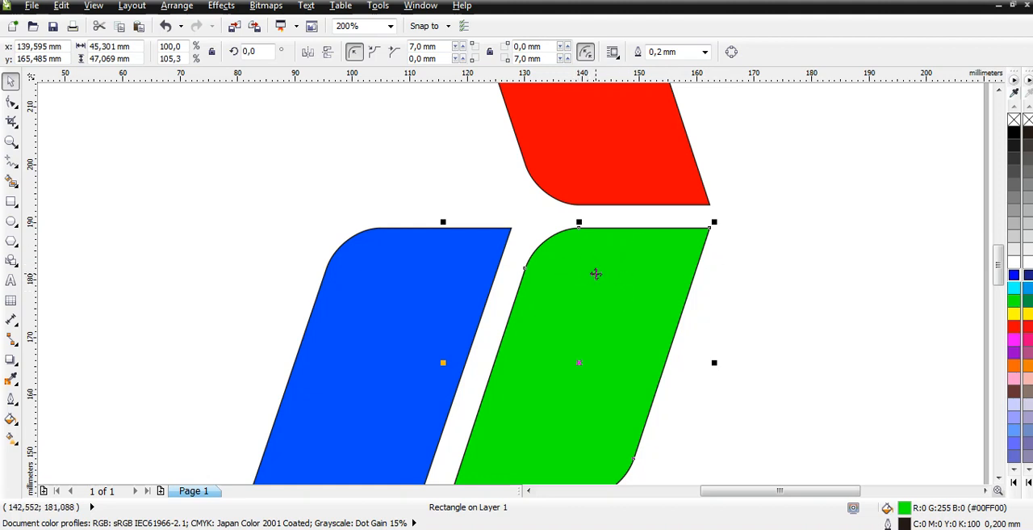
click(595, 274)
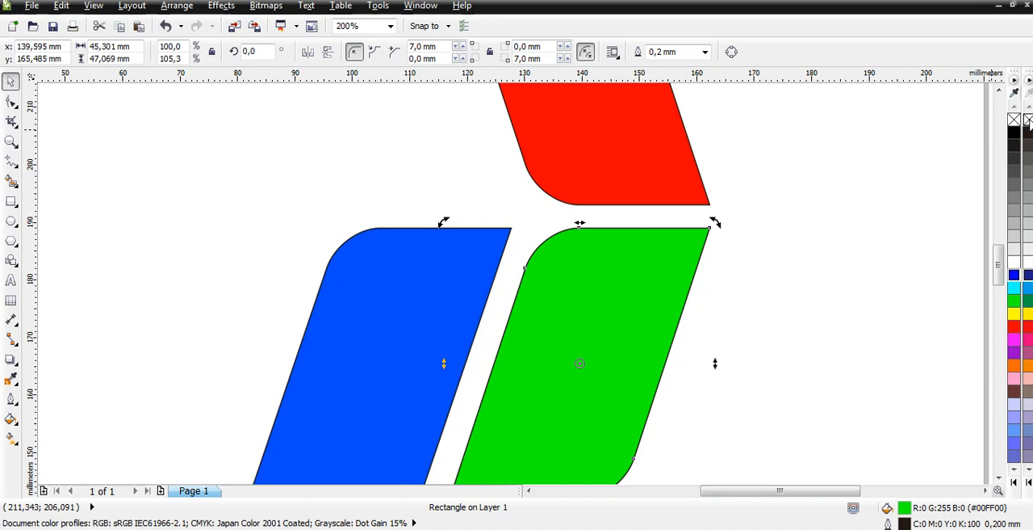
right_click(1029, 120)
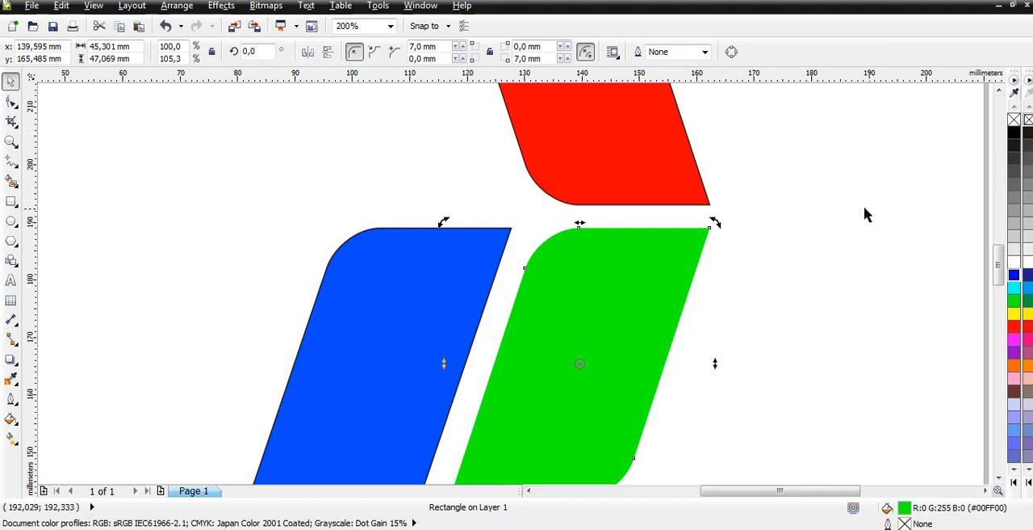
click(633, 166)
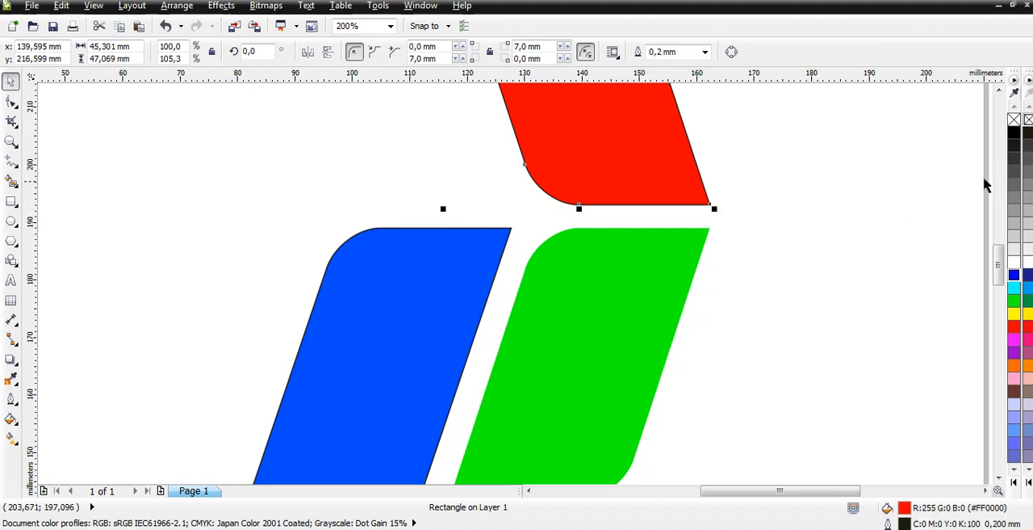
right_click(1029, 120)
click(404, 287)
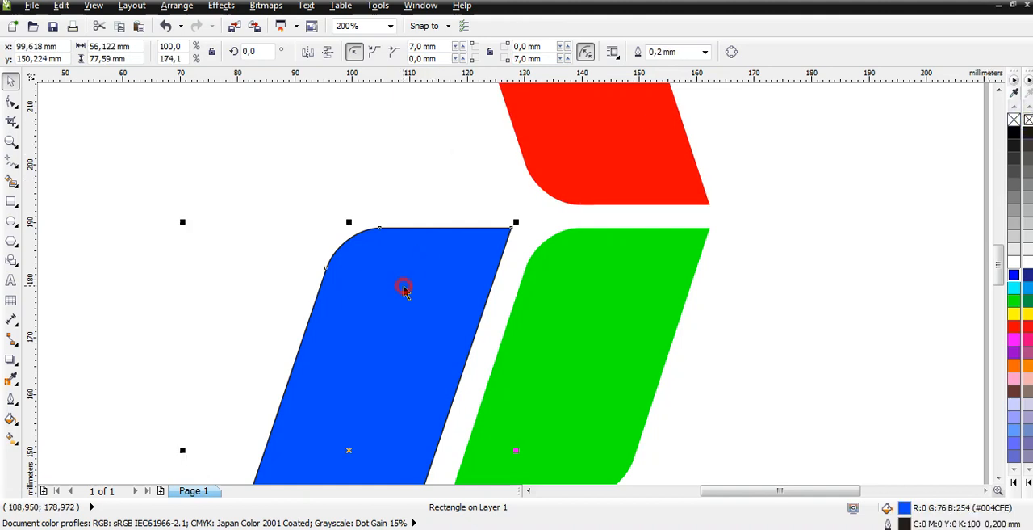
right_click(1029, 119)
click(837, 278)
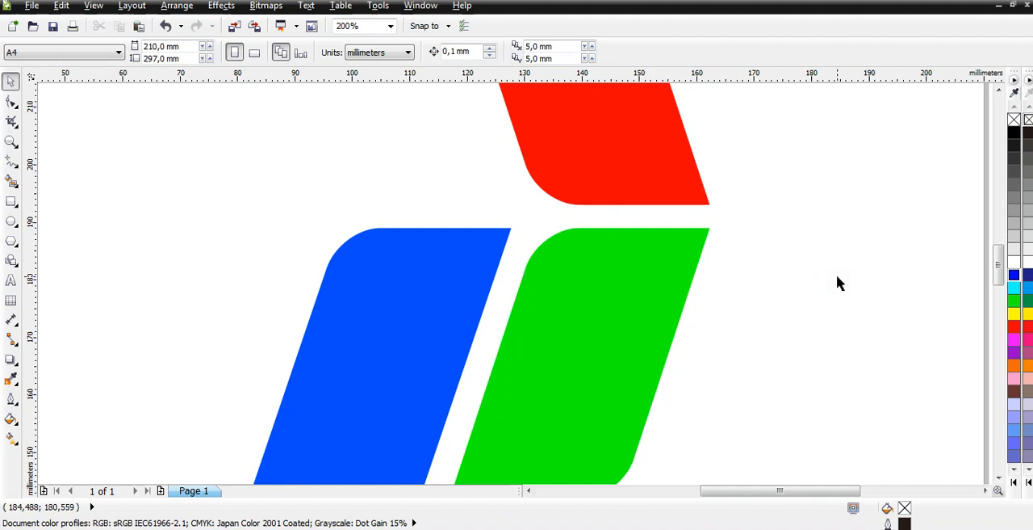
key(F4)
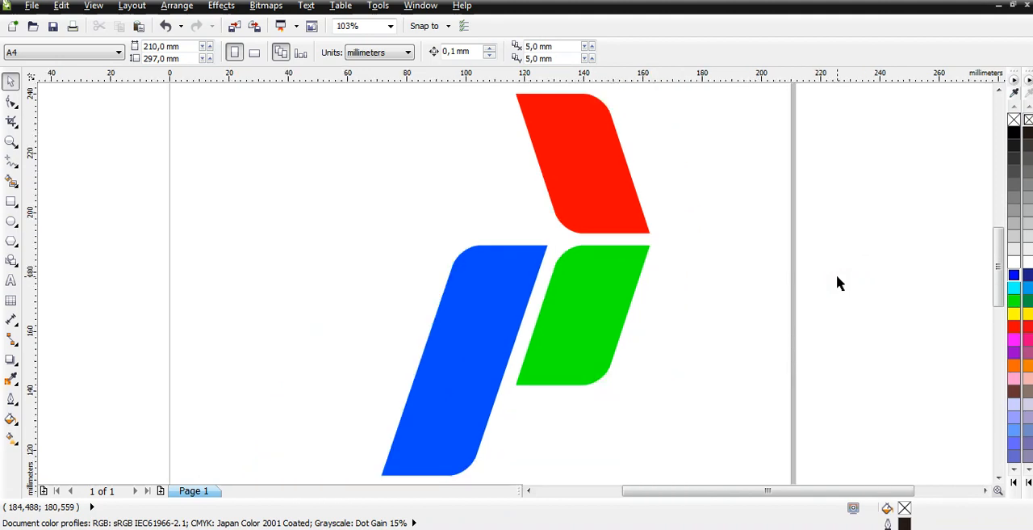